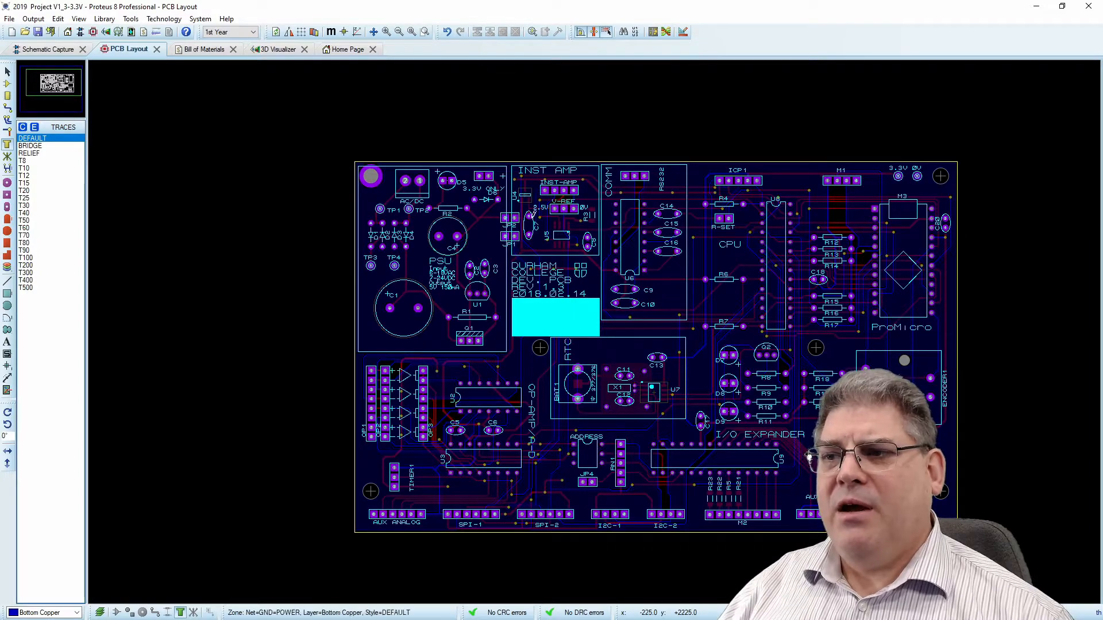
- Start the Gerber/Excellon output for the board and run the pre-production check first, closing its report
{"action": "key", "text": "ctrl+z"}
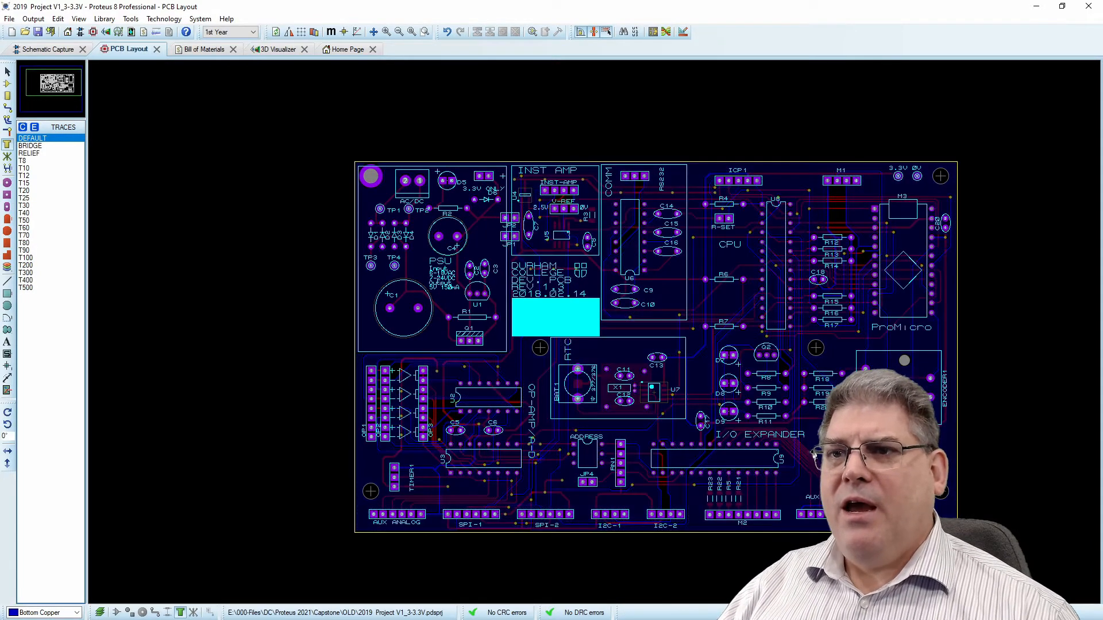
{"action": "left_click", "coordinate": [34, 18]}
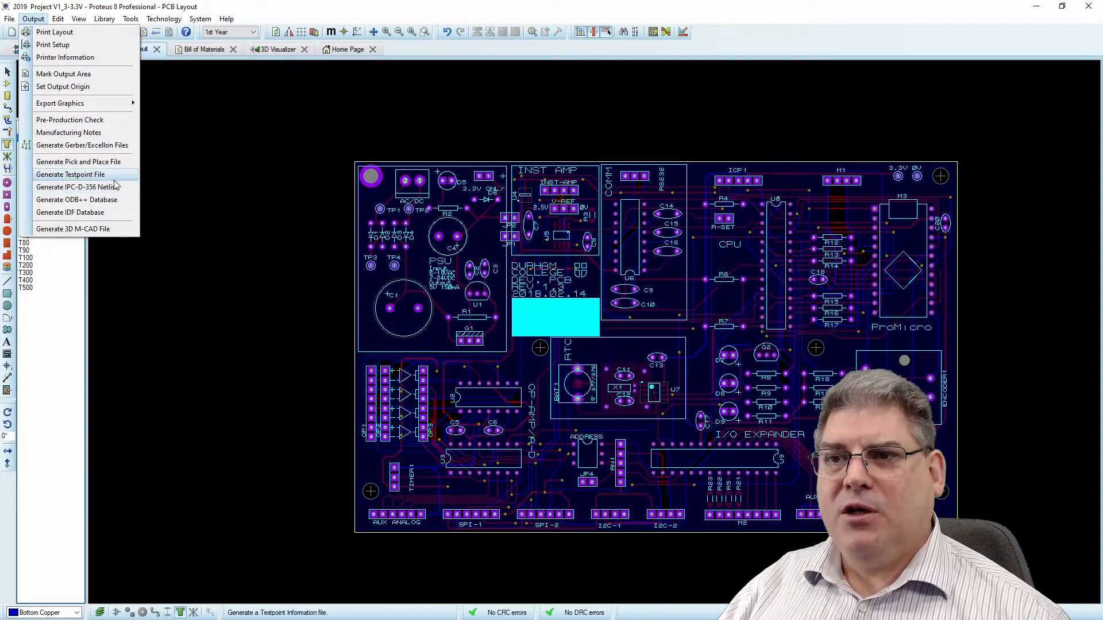
{"action": "left_click", "coordinate": [113, 147]}
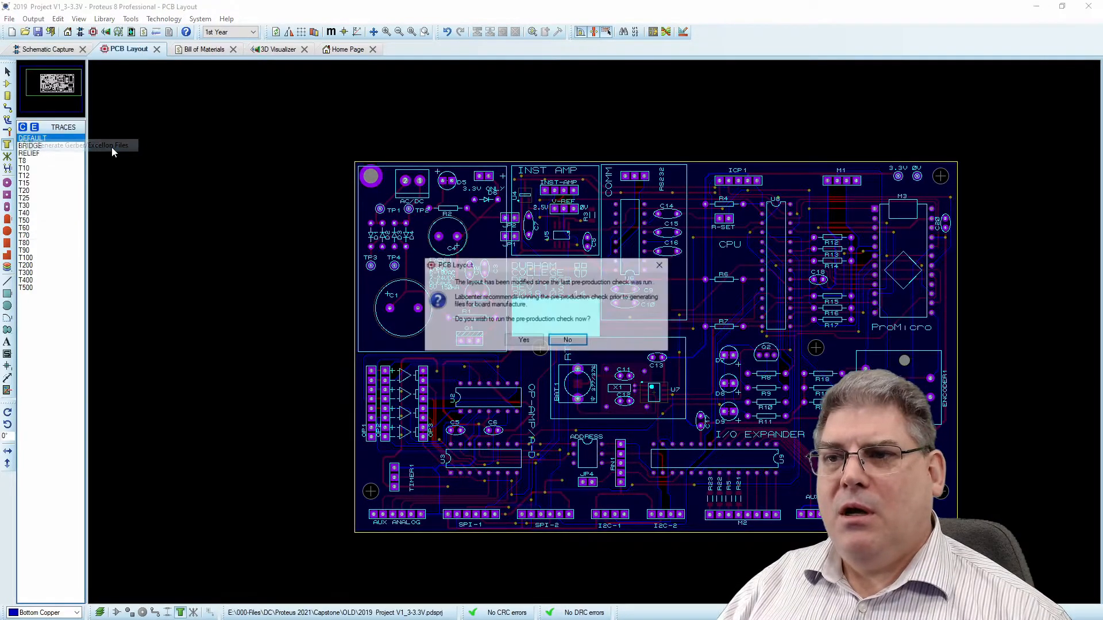
{"action": "left_click", "coordinate": [530, 340]}
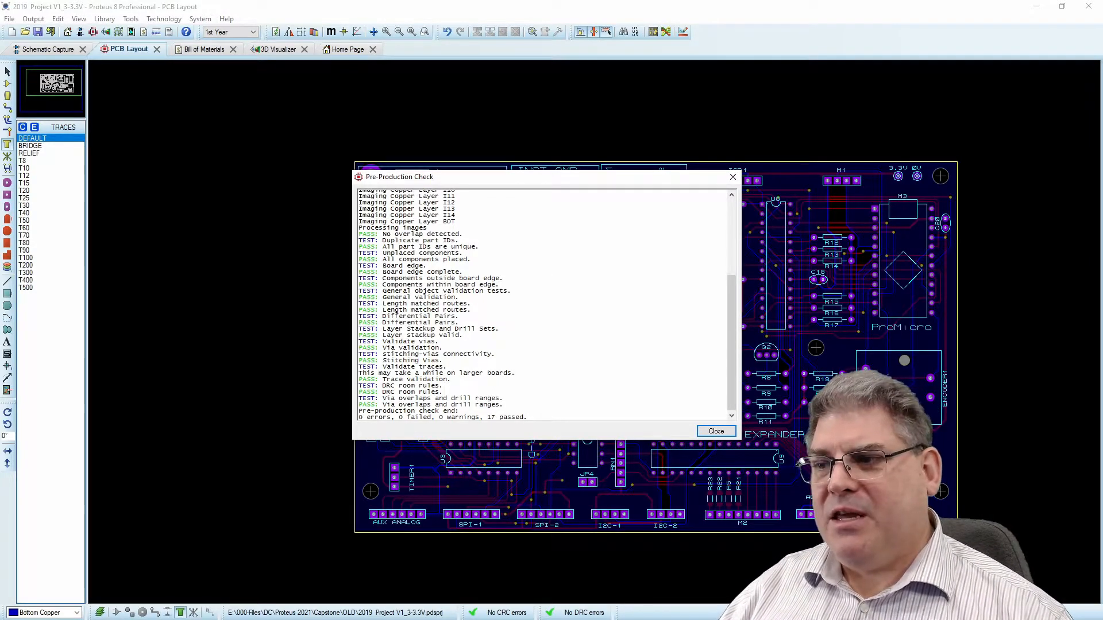
{"action": "left_click", "coordinate": [715, 432]}
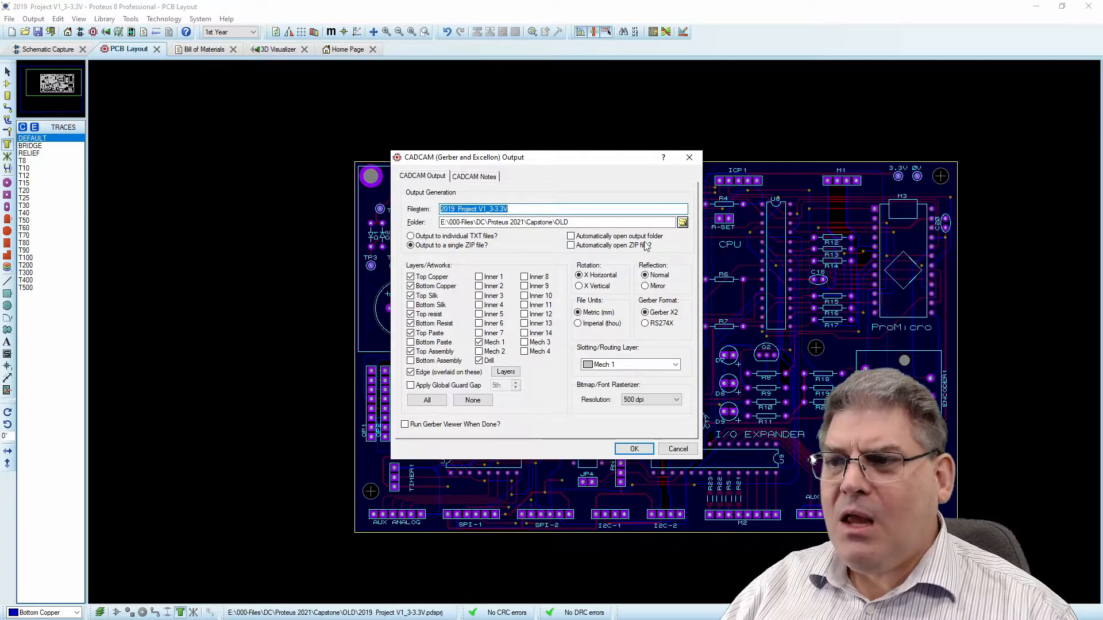
- Generate the Gerber files as a single ZIP on the Desktop, with the output folder set to open automatically
{"action": "left_click", "coordinate": [598, 238]}
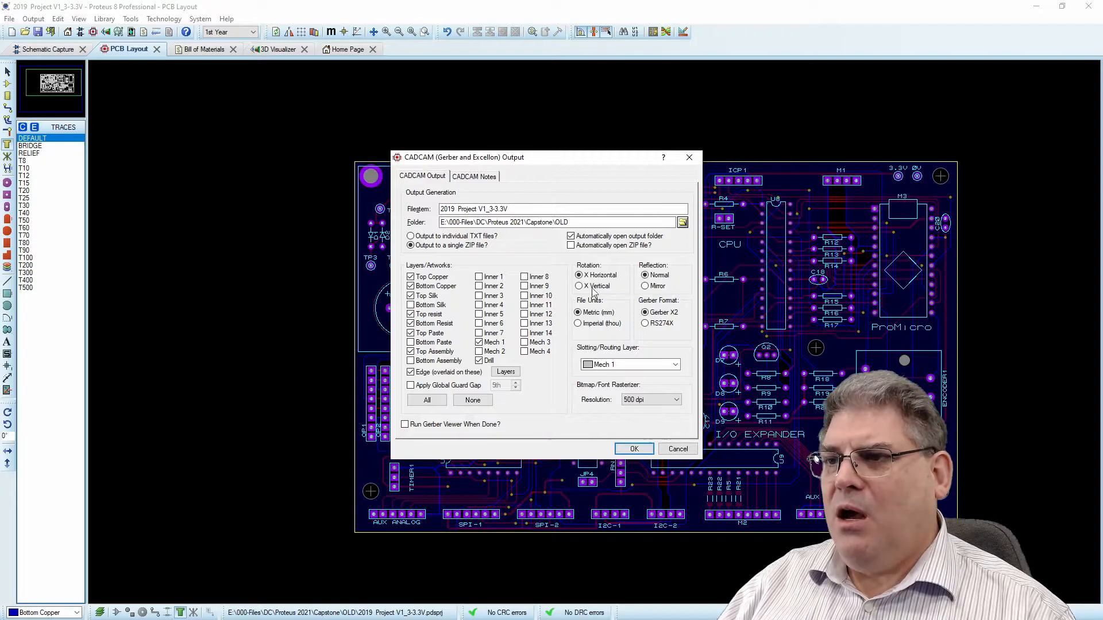
{"action": "left_click", "coordinate": [682, 223]}
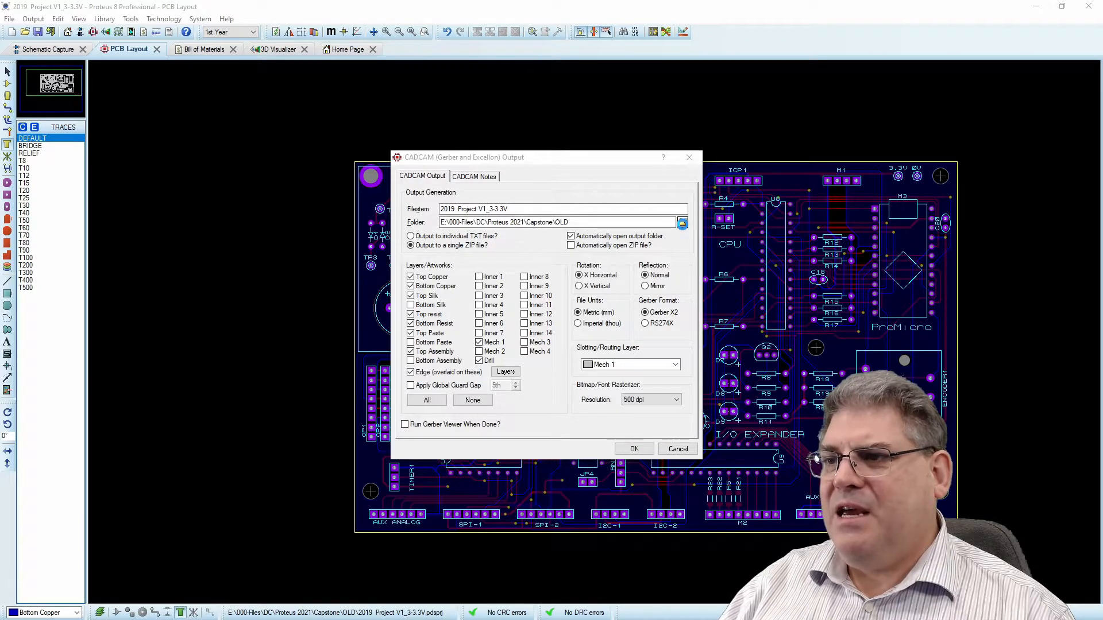
{"action": "scroll", "coordinate": [499, 301], "scroll_direction": "up", "scroll_amount": 10}
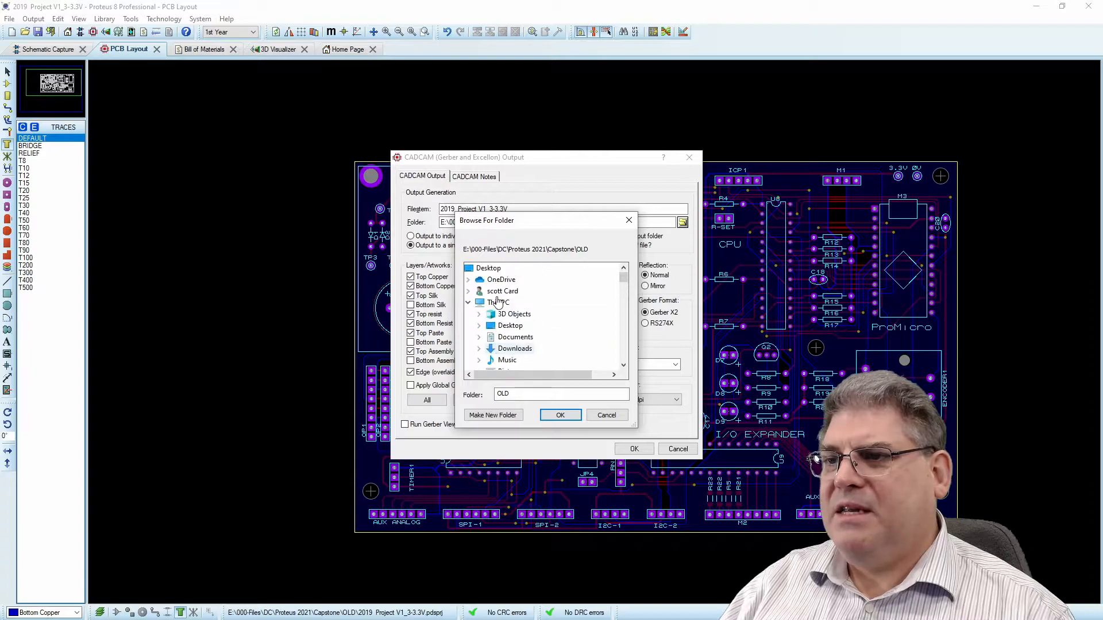
{"action": "left_click", "coordinate": [489, 269]}
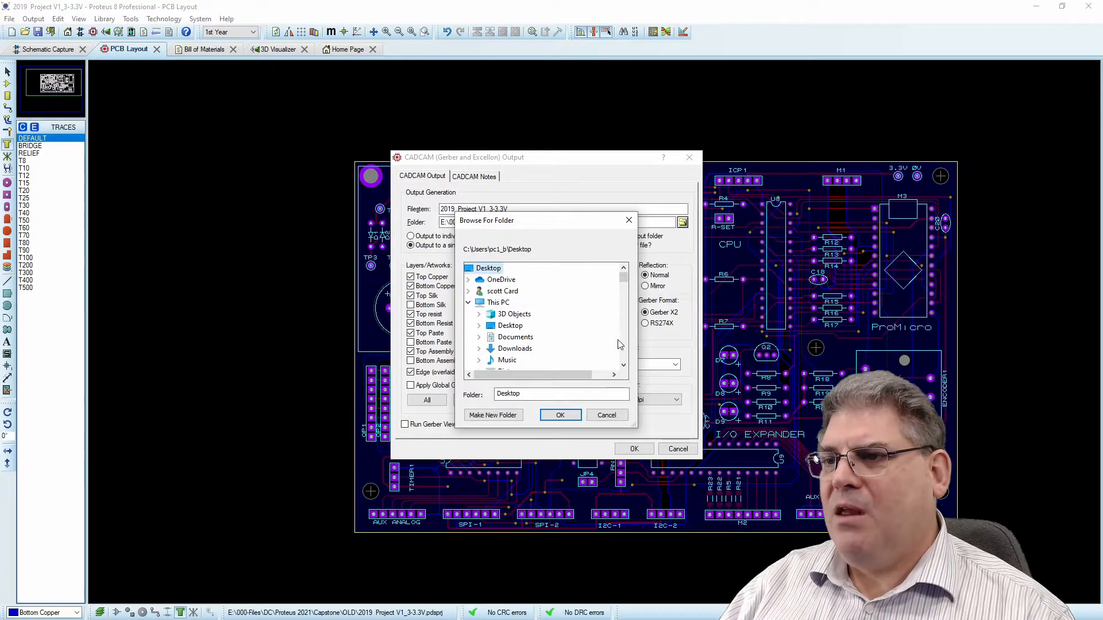
{"action": "left_click", "coordinate": [560, 415]}
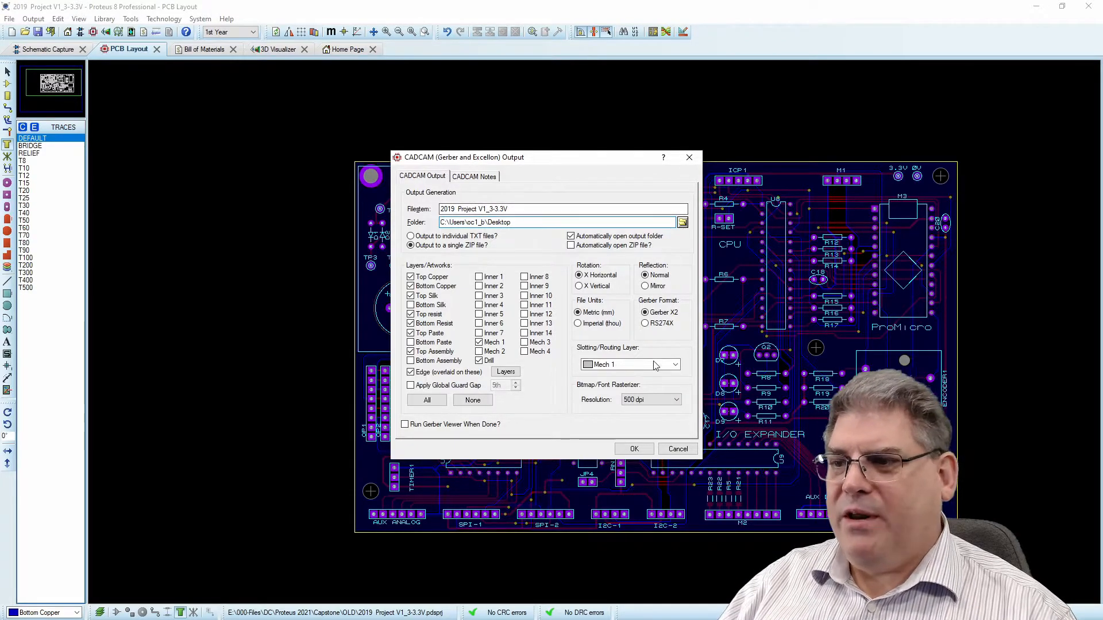
{"action": "left_click", "coordinate": [634, 448]}
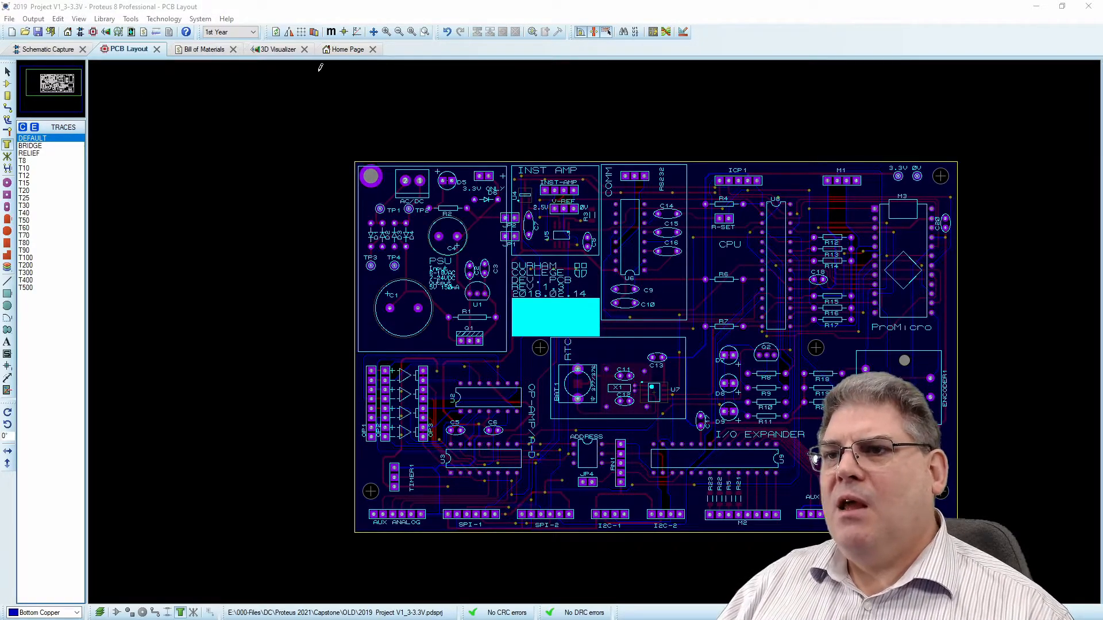
- Open the Gerber Viewer and browse the Desktop for a CADCAM file, filtering for ZIP Archives
{"action": "left_click", "coordinate": [118, 33]}
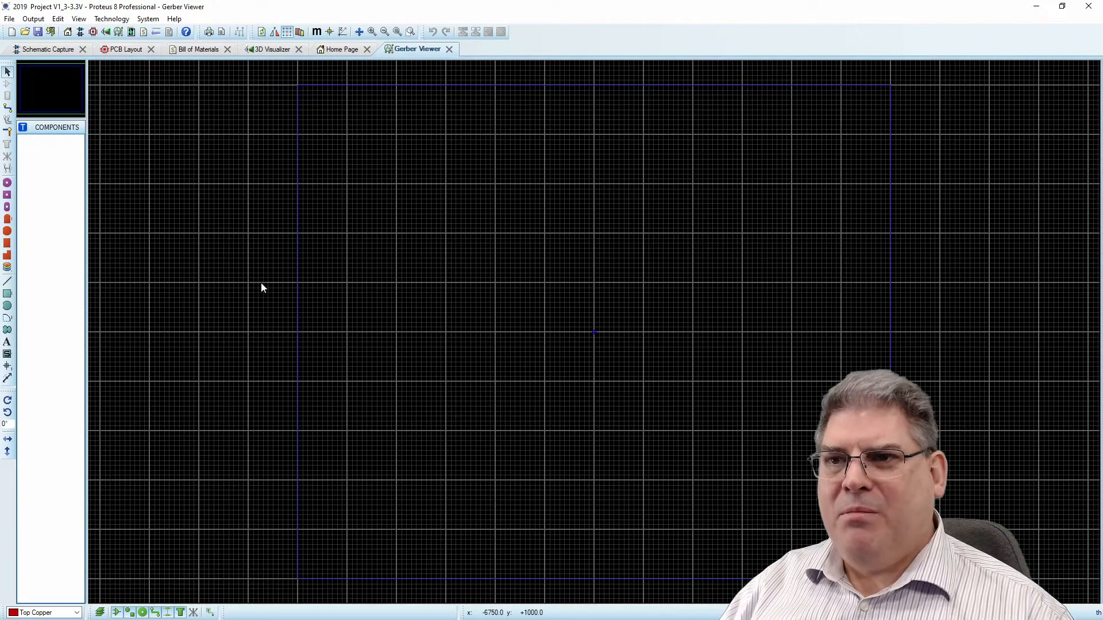
{"action": "key", "text": "alt+f"}
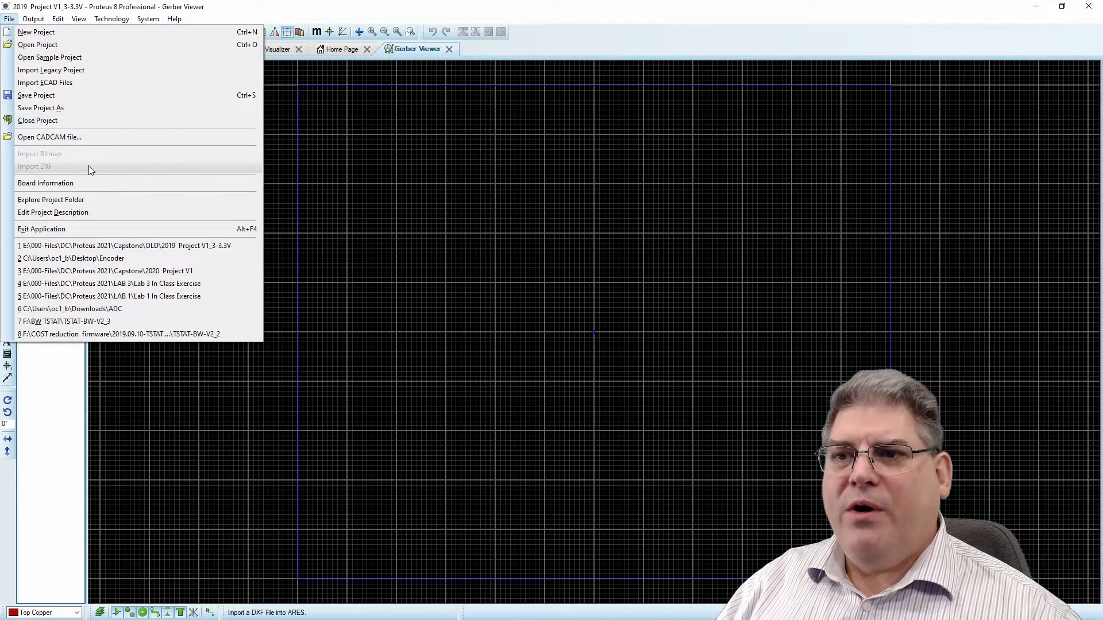
{"action": "left_click", "coordinate": [78, 137]}
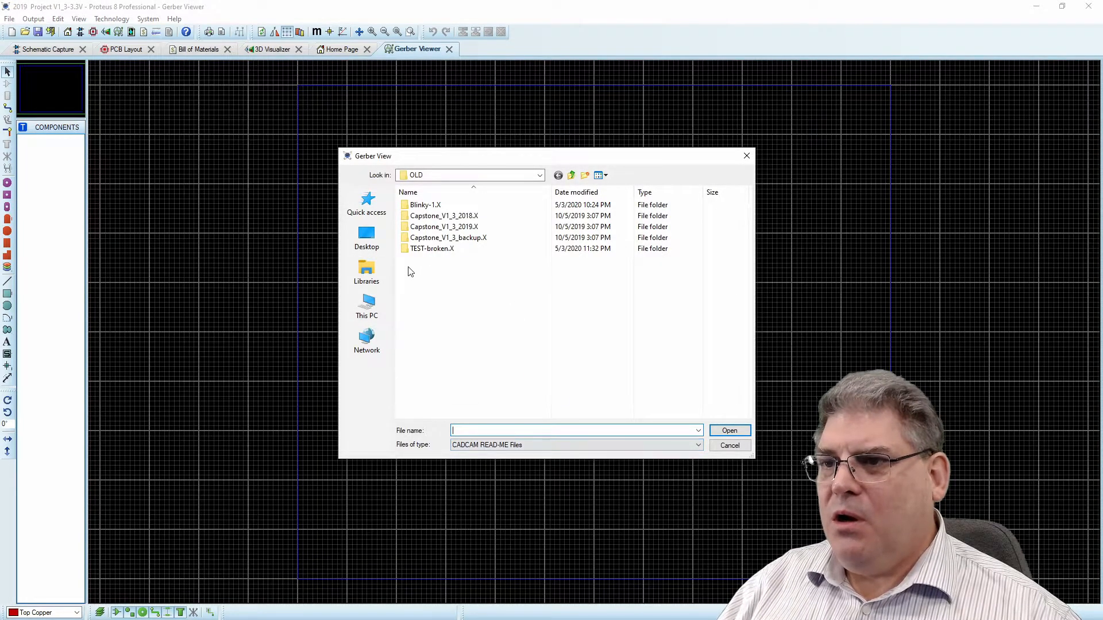
{"action": "left_click", "coordinate": [366, 238]}
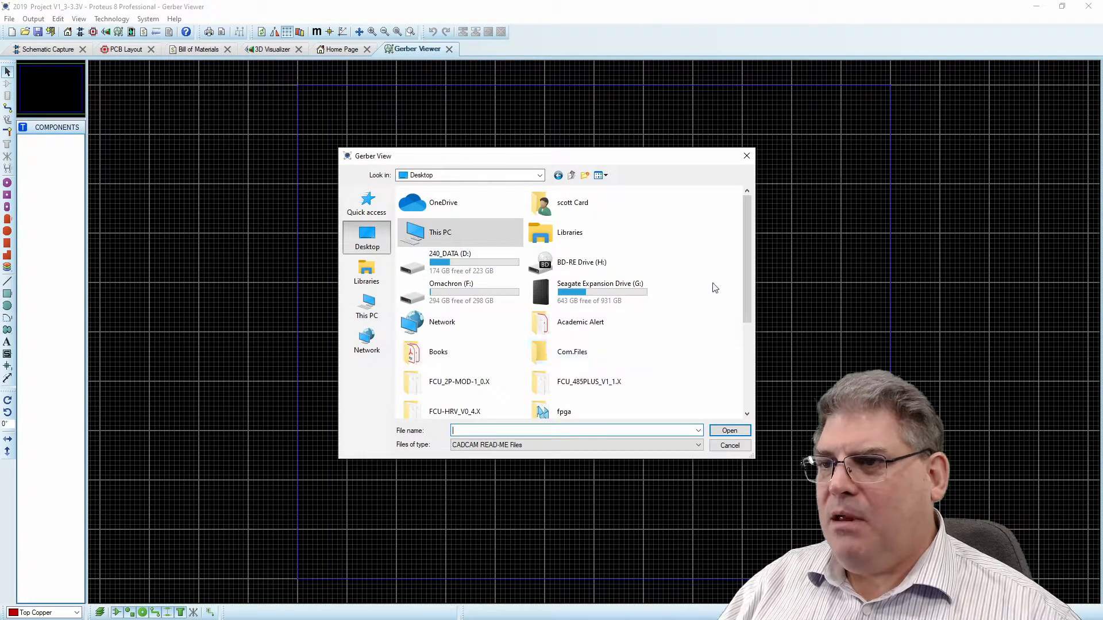
{"action": "left_click_drag", "start_coordinate": [747, 247], "coordinate": [742, 367]}
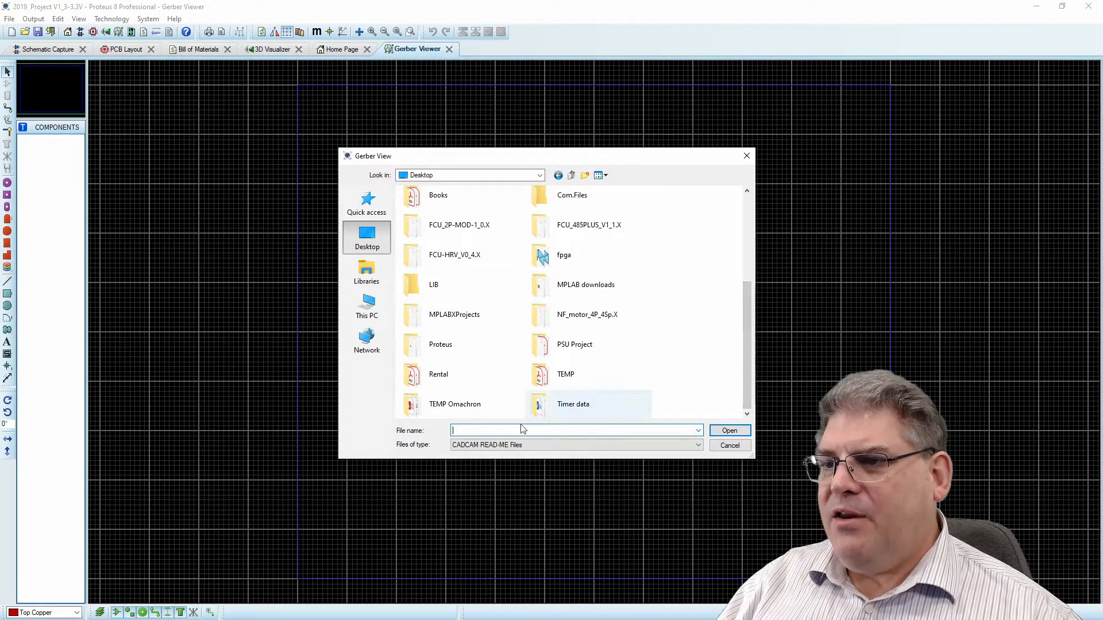
{"action": "left_click", "coordinate": [463, 448]}
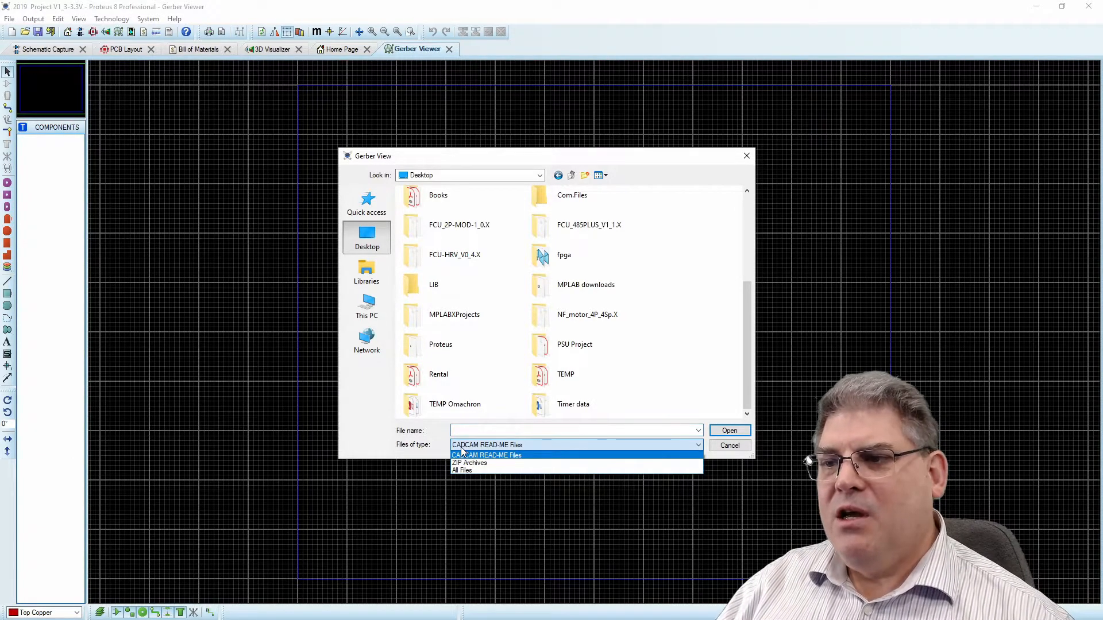
{"action": "left_click", "coordinate": [470, 463]}
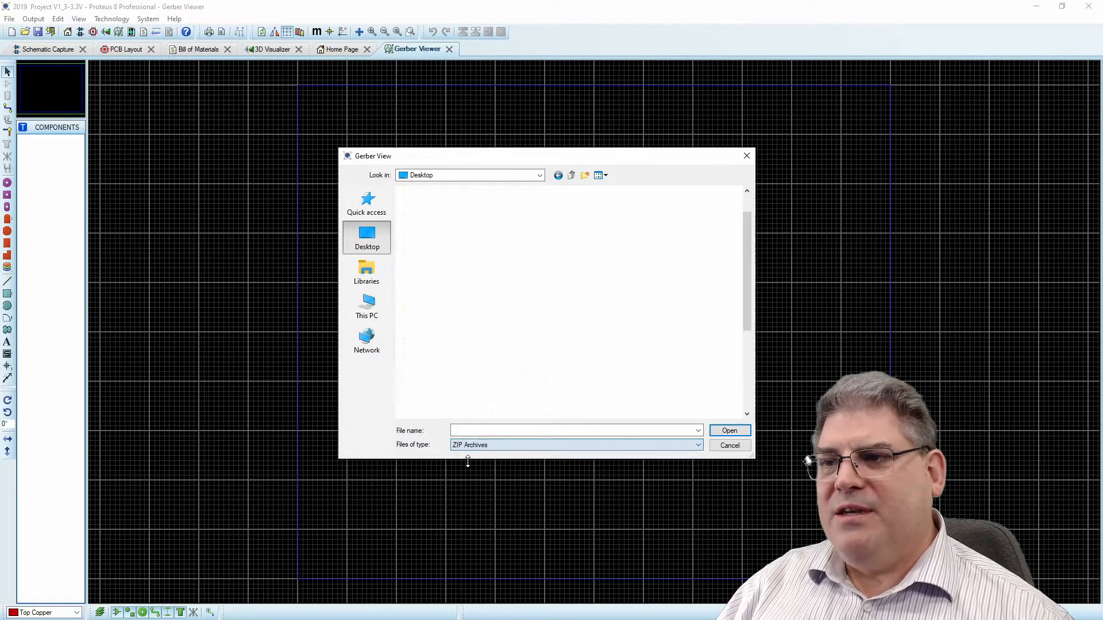
- Load the "2019 Project V1_3-3.3V - CADCAM" archive into the Gerber Viewer with the preselected layers
{"action": "scroll", "coordinate": [638, 319], "scroll_direction": "down", "scroll_amount": 3}
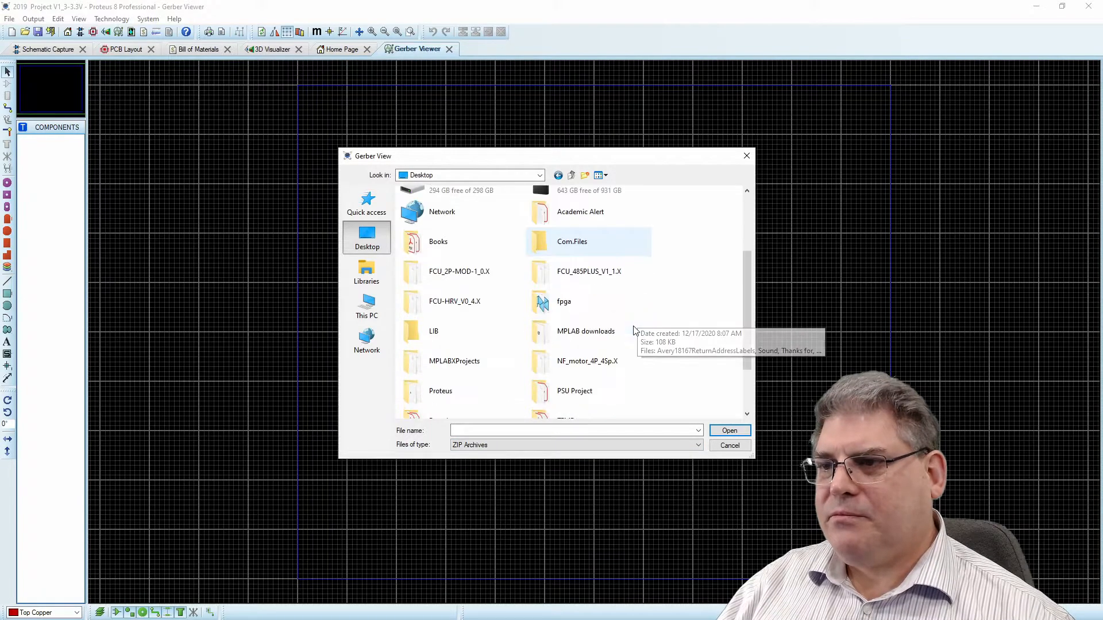
{"action": "scroll", "coordinate": [609, 304], "scroll_direction": "down", "scroll_amount": 3}
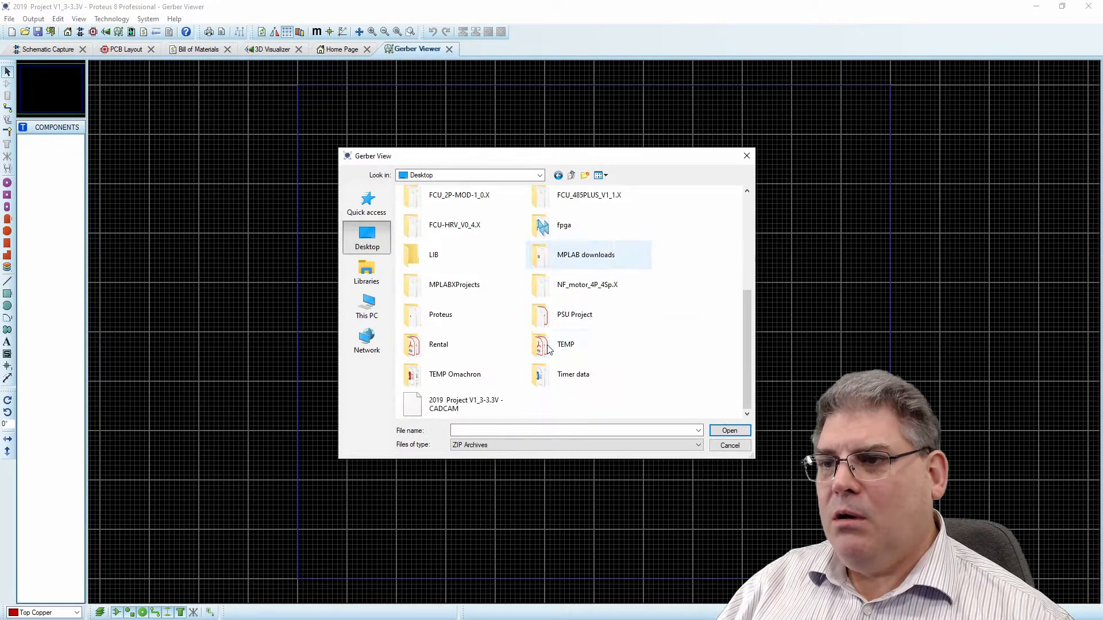
{"action": "left_click", "coordinate": [466, 408]}
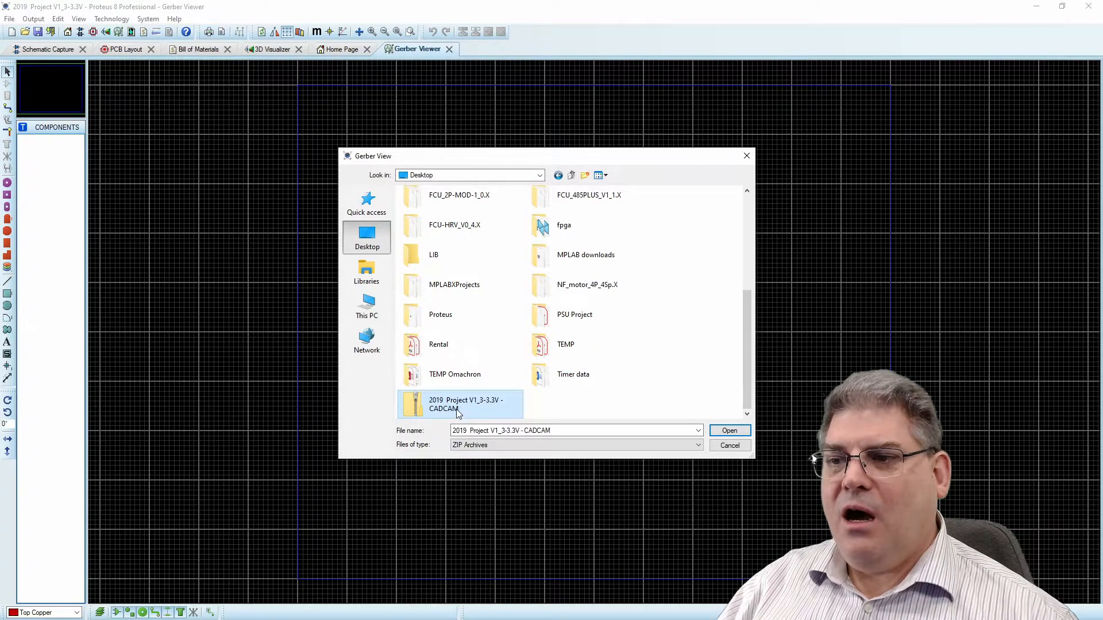
{"action": "left_click", "coordinate": [730, 430]}
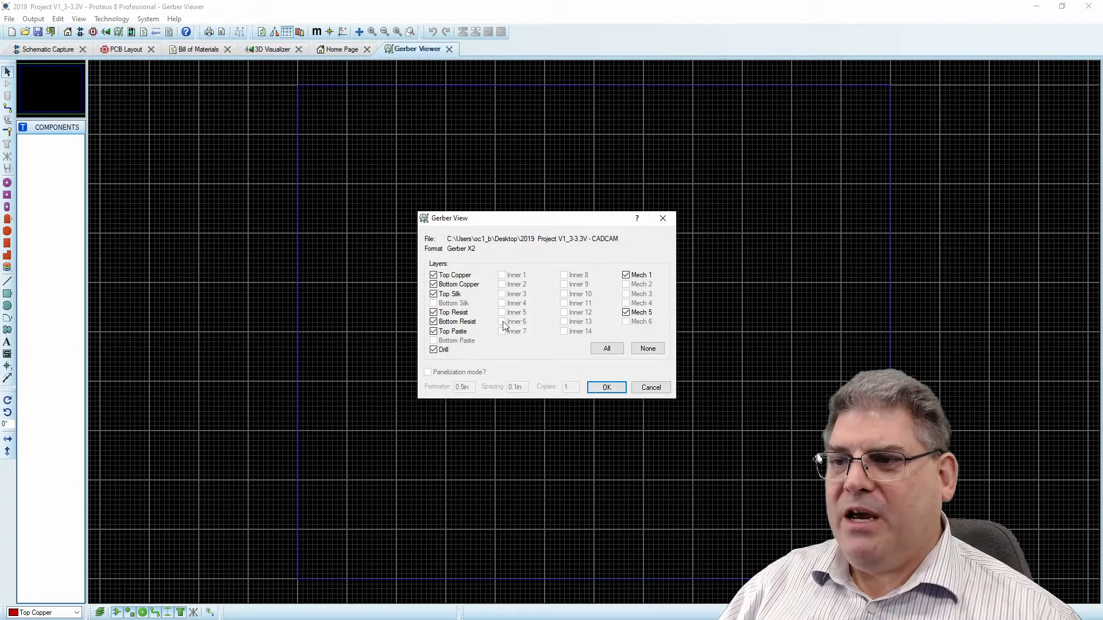
{"action": "left_click", "coordinate": [608, 389]}
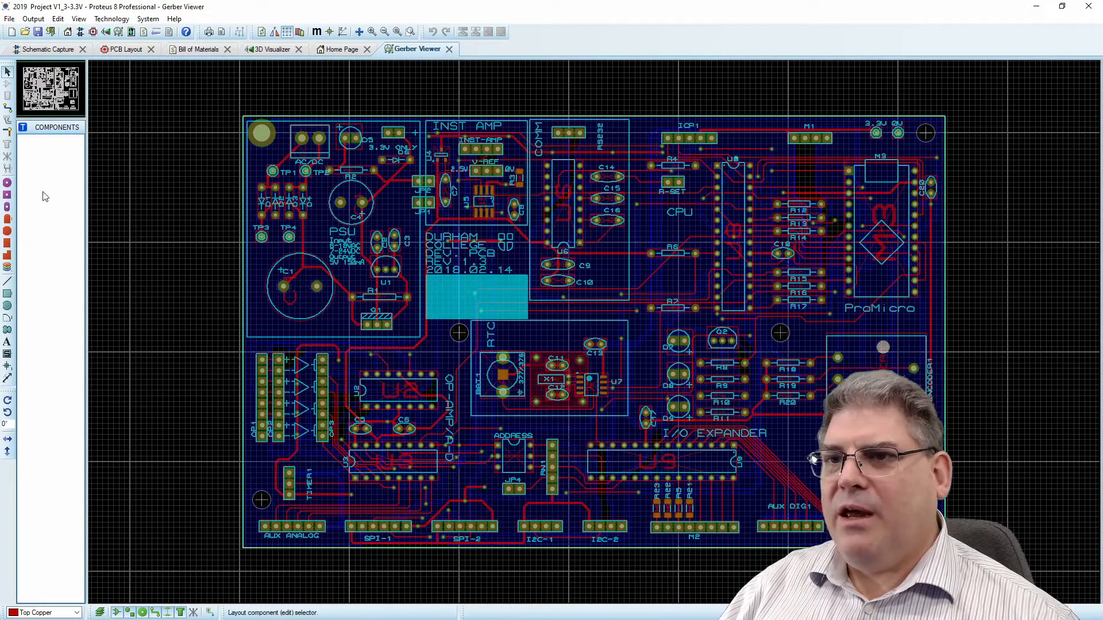
- Try to select and move the pads of capacitor C4 in the Gerber view
{"action": "left_click", "coordinate": [8, 108]}
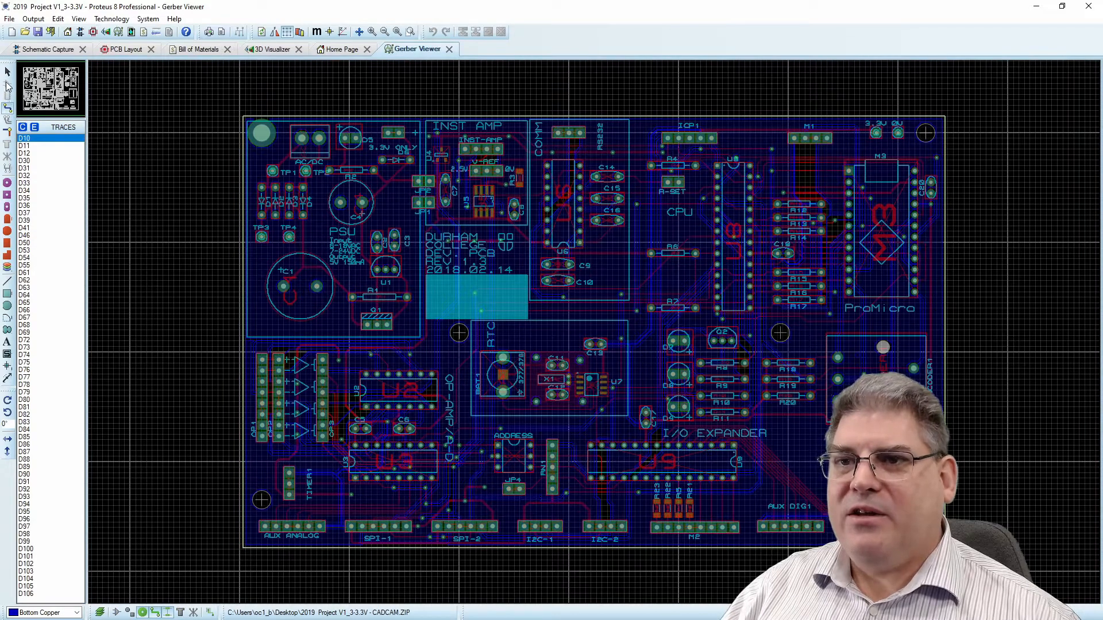
{"action": "left_click", "coordinate": [8, 72]}
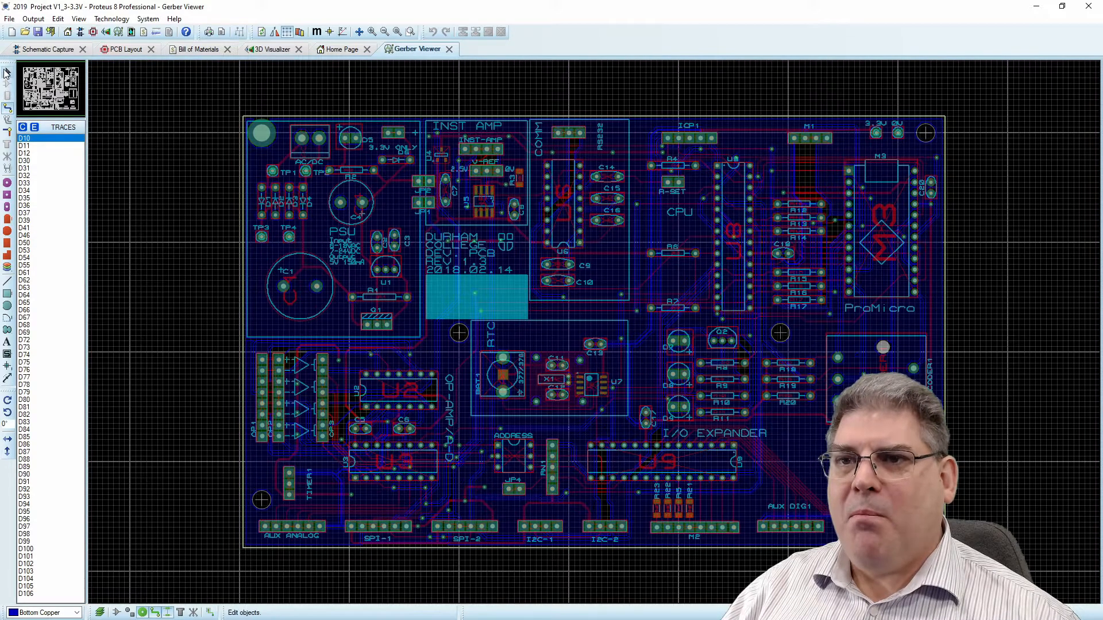
{"action": "left_click", "coordinate": [340, 204]}
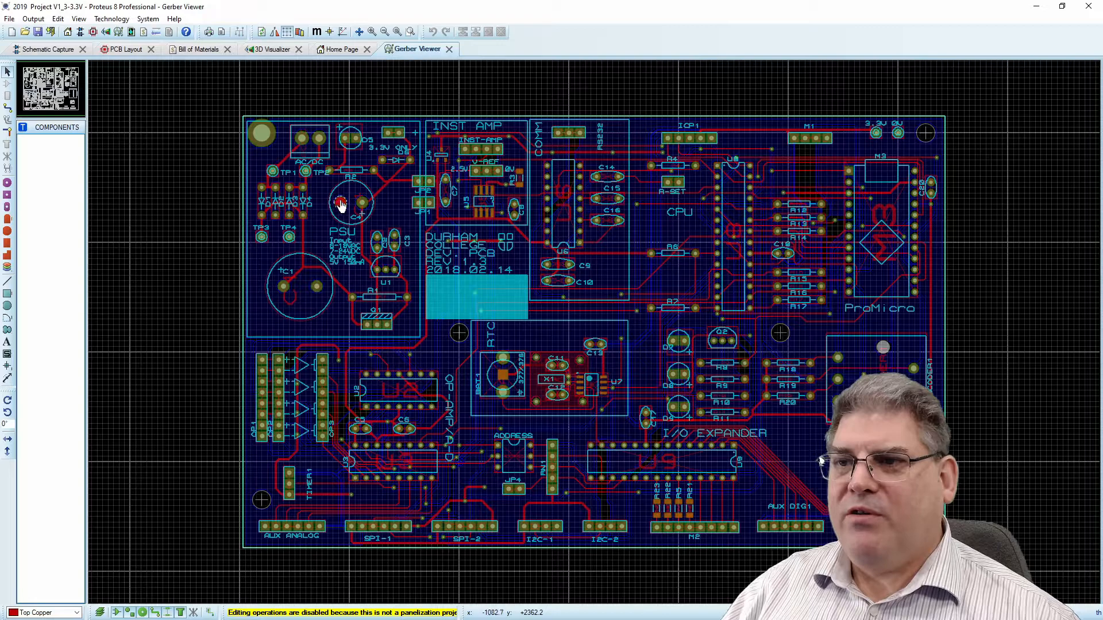
{"action": "left_click_drag", "start_coordinate": [363, 203], "coordinate": [498, 246]}
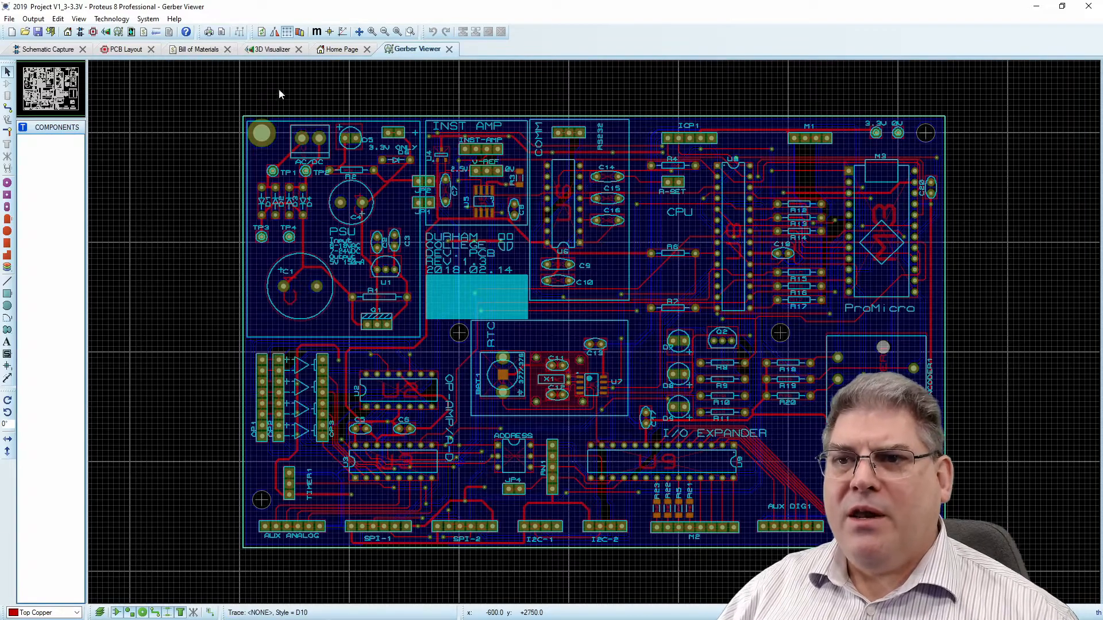
- Try to select the TP1 pad on the Bottom Copper layer and check which editing options the Gerber view offers
{"action": "left_click", "coordinate": [8, 108]}
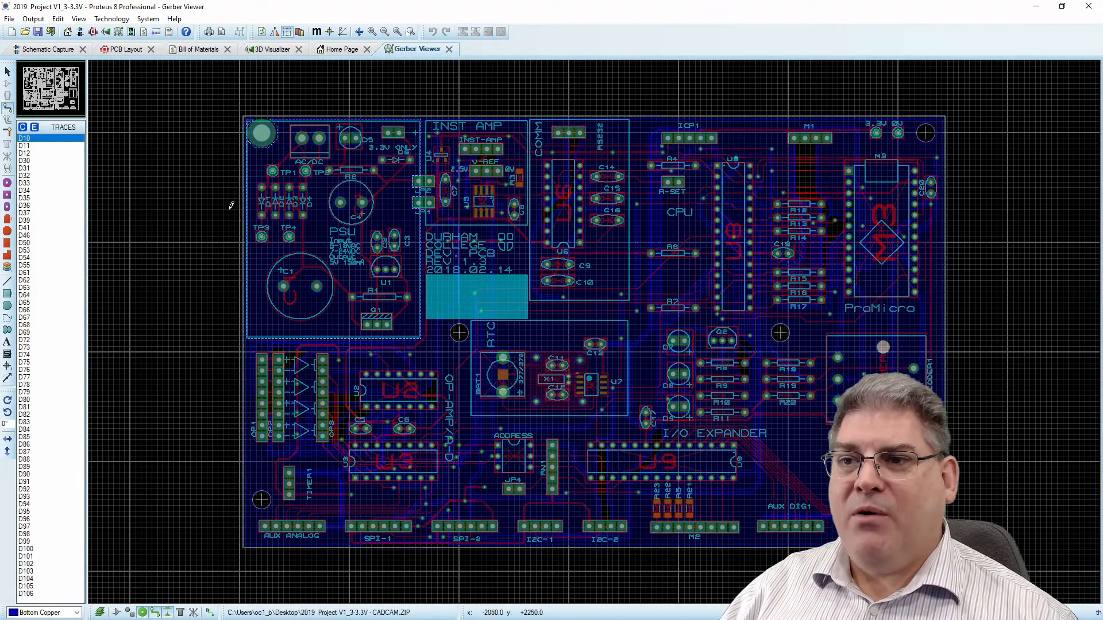
{"action": "scroll", "coordinate": [225, 167], "scroll_direction": "up", "scroll_amount": 3}
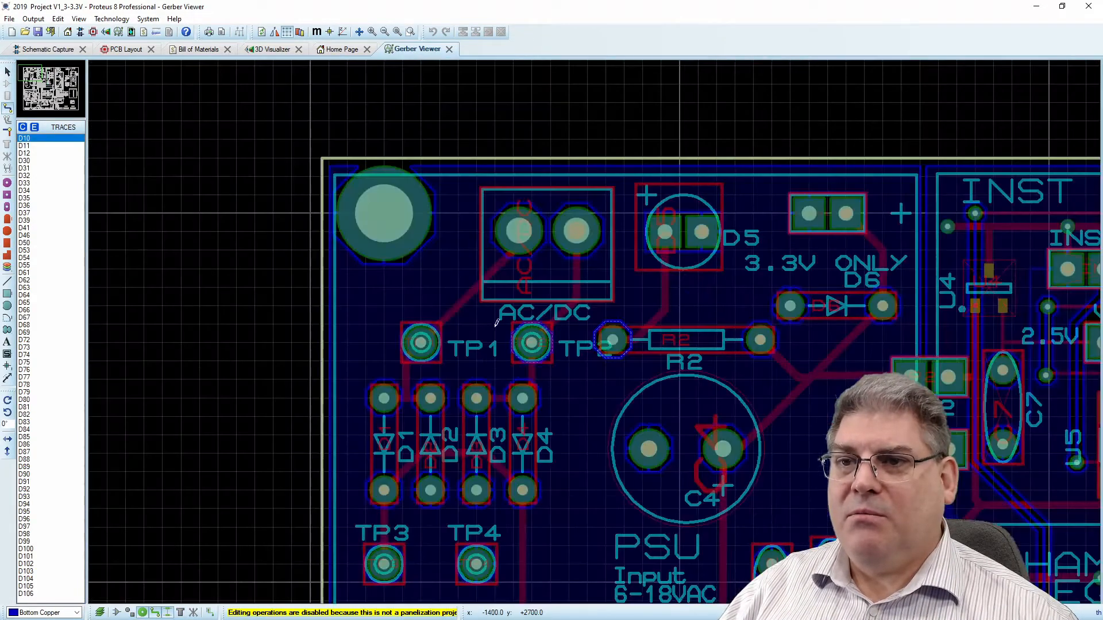
{"action": "left_click", "coordinate": [420, 343]}
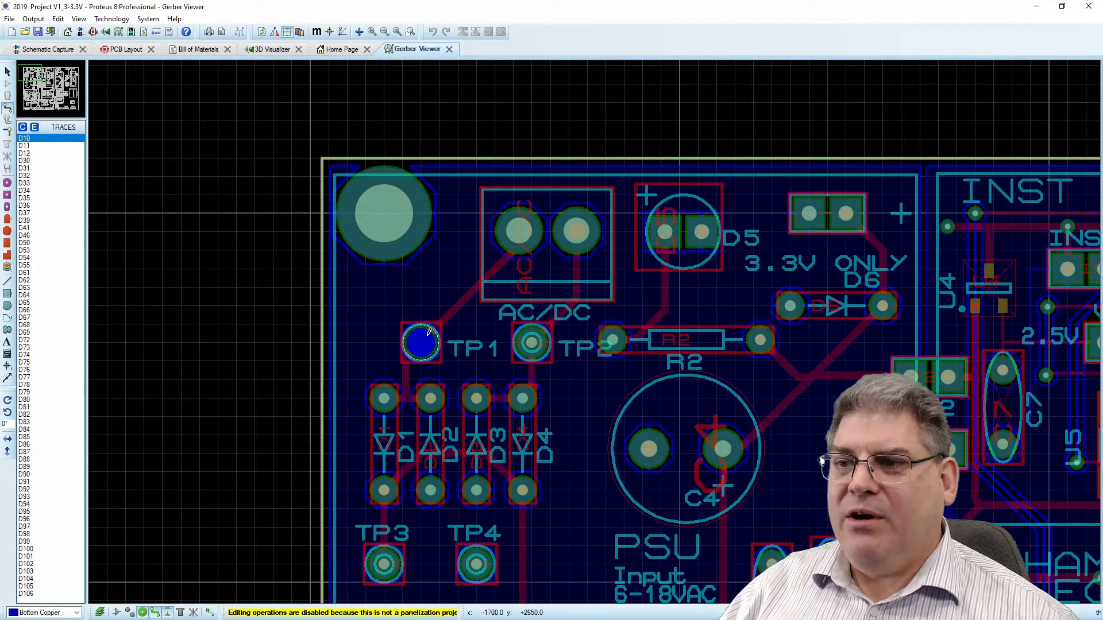
{"action": "right_click", "coordinate": [426, 279]}
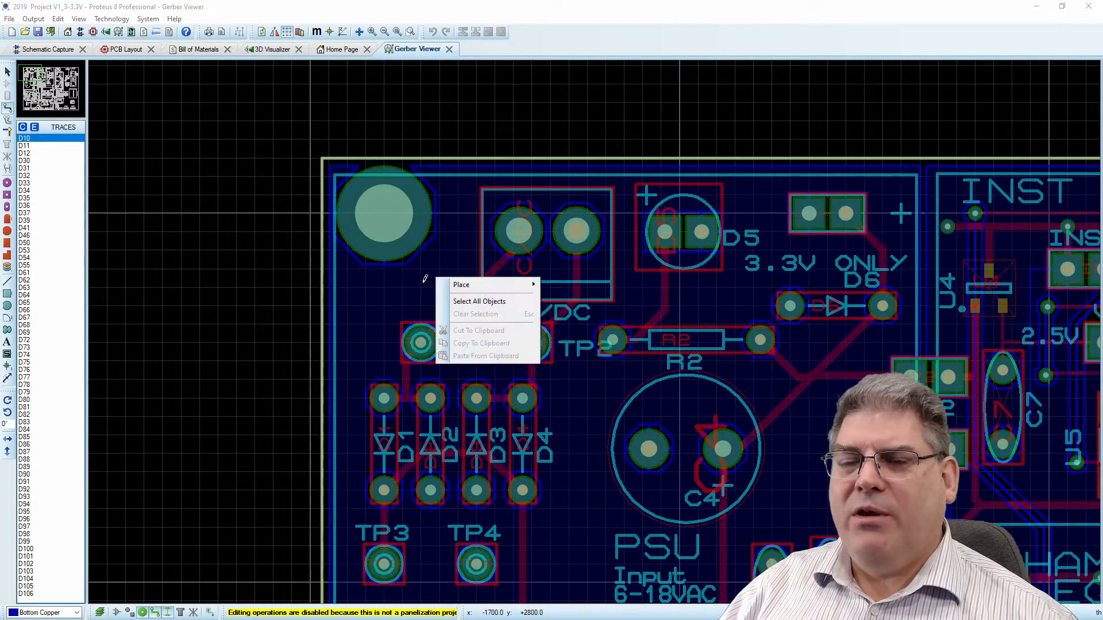
{"action": "key", "text": "Escape"}
{"action": "scroll", "coordinate": [574, 327], "scroll_direction": "down", "scroll_amount": 5}
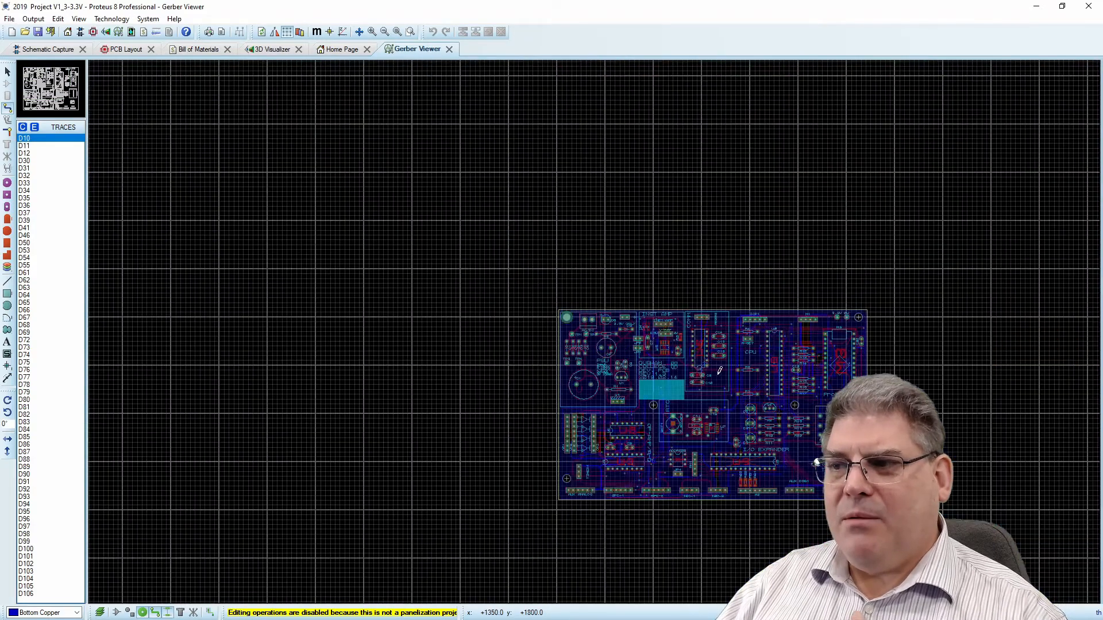
{"action": "left_click_drag", "start_coordinate": [720, 370], "coordinate": [618, 287]}
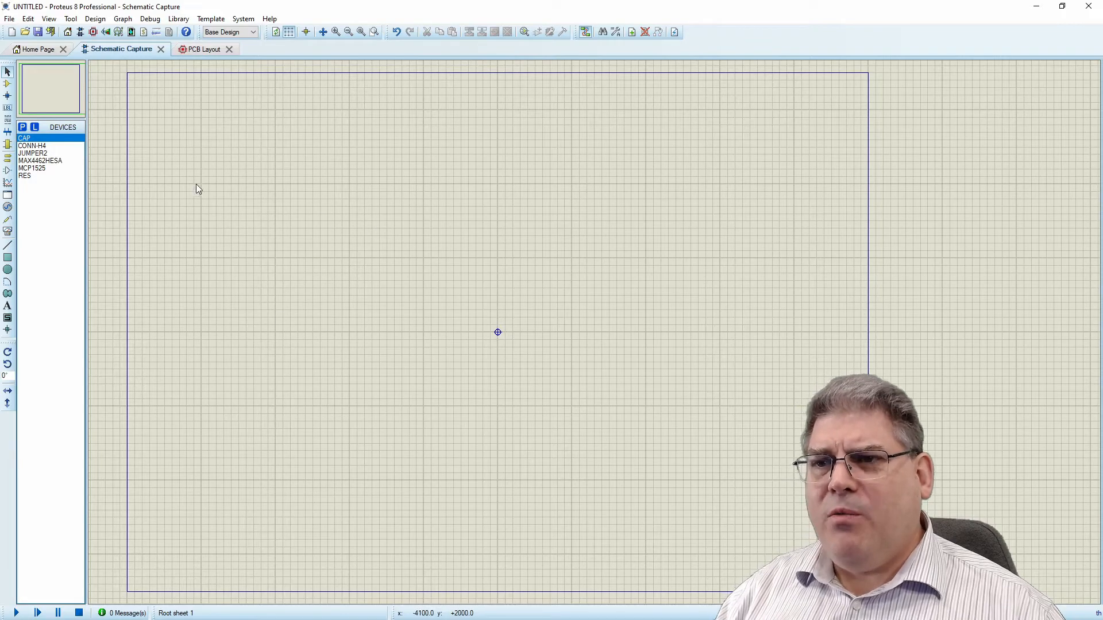
- Import the Pro-micro.pdsclip project clip from the LAB 6 folder and place its circuit inside the schematic sheet border
{"action": "left_click", "coordinate": [9, 19]}
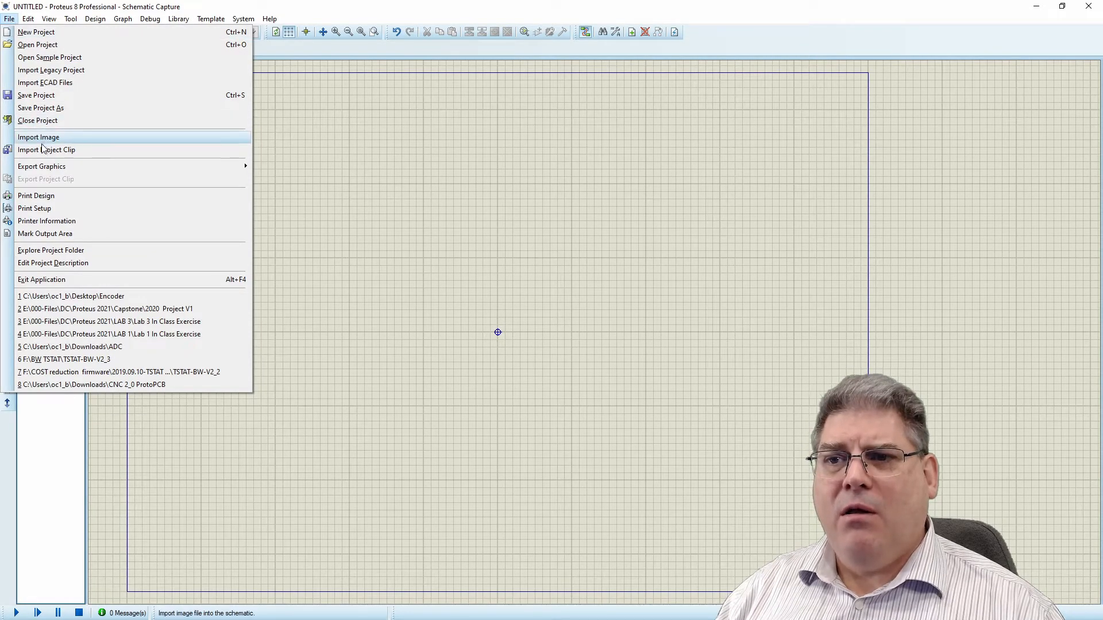
{"action": "left_click", "coordinate": [68, 150]}
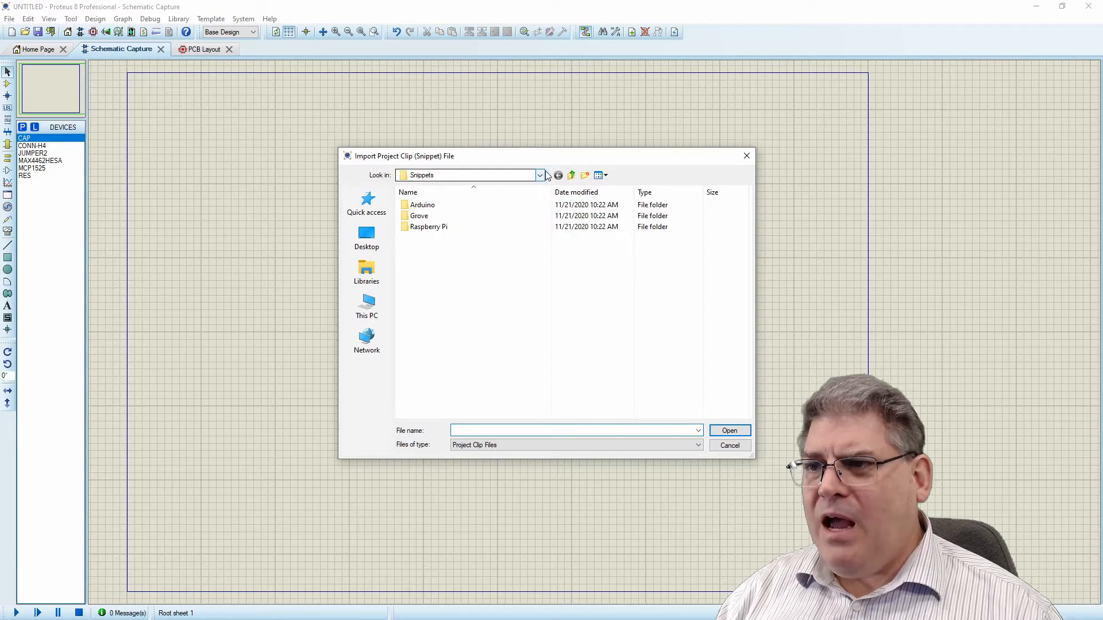
{"action": "left_click", "coordinate": [540, 176]}
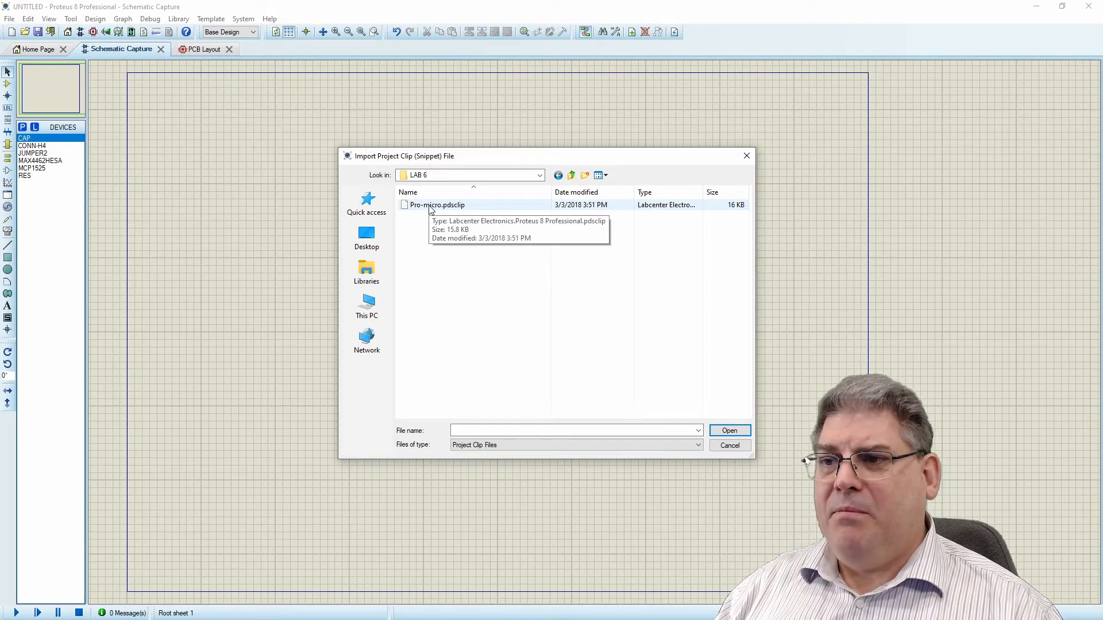
{"action": "left_click", "coordinate": [434, 210]}
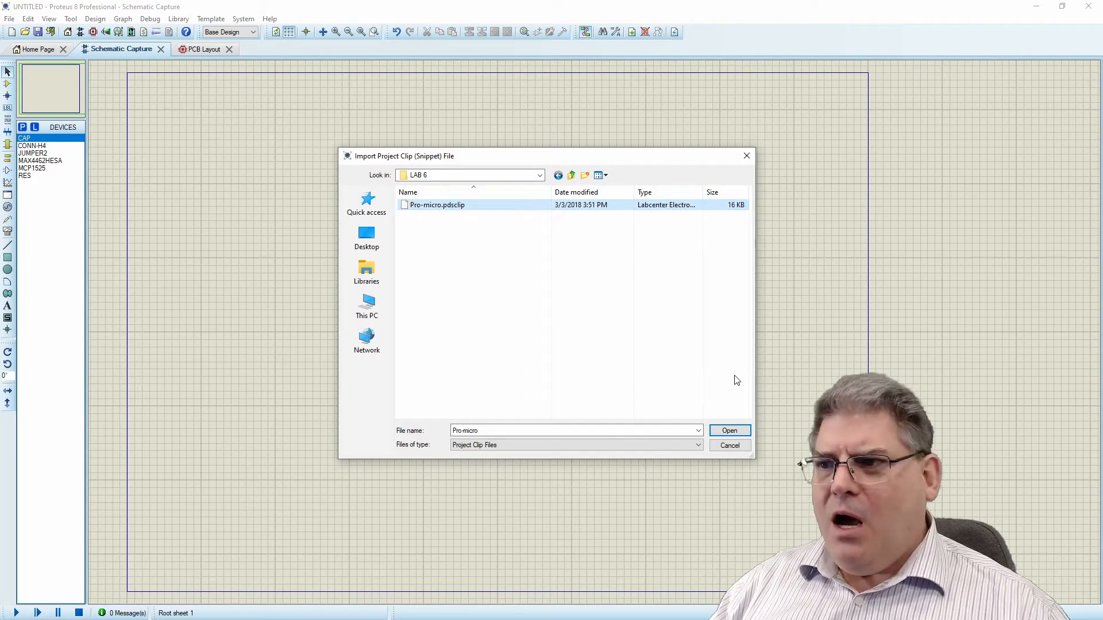
{"action": "left_click", "coordinate": [736, 431]}
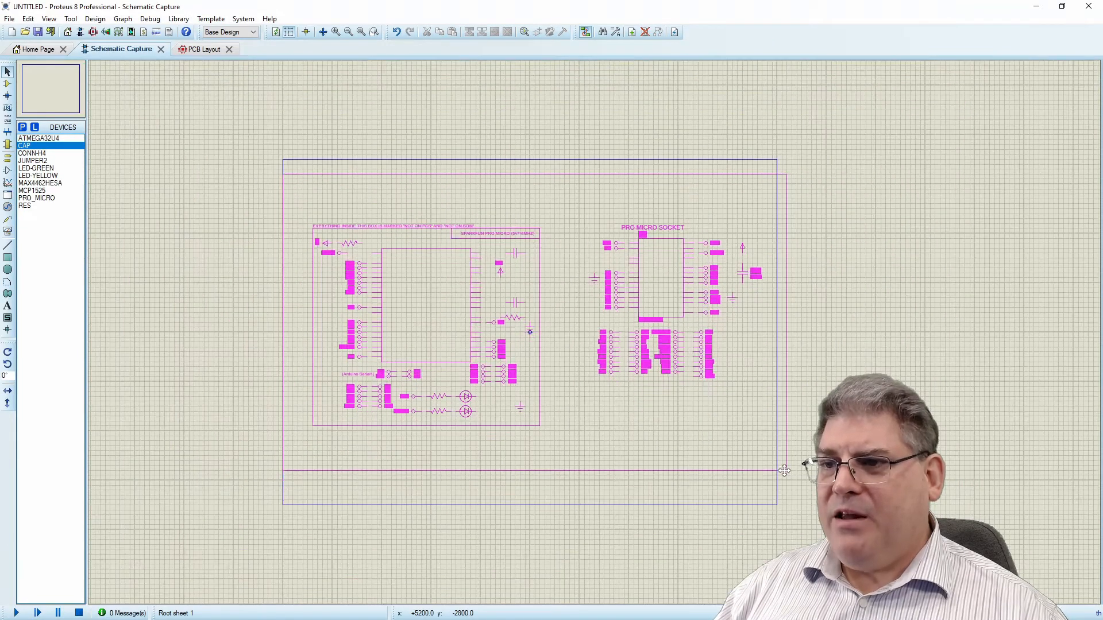
{"action": "left_click", "coordinate": [780, 456]}
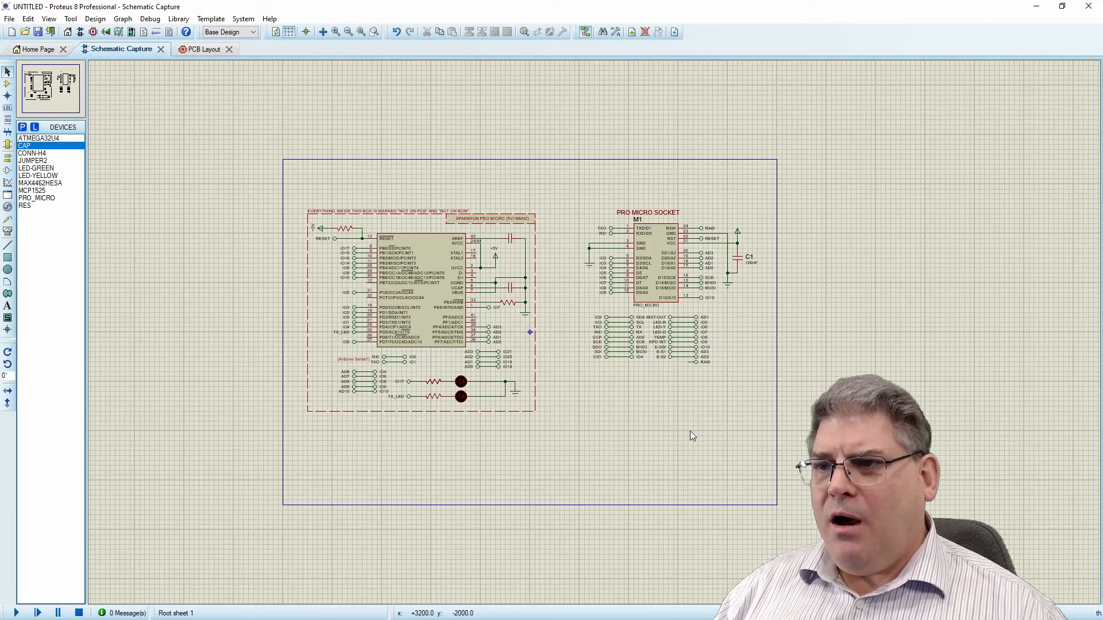
{"action": "scroll", "coordinate": [397, 273], "scroll_direction": "up", "scroll_amount": 2}
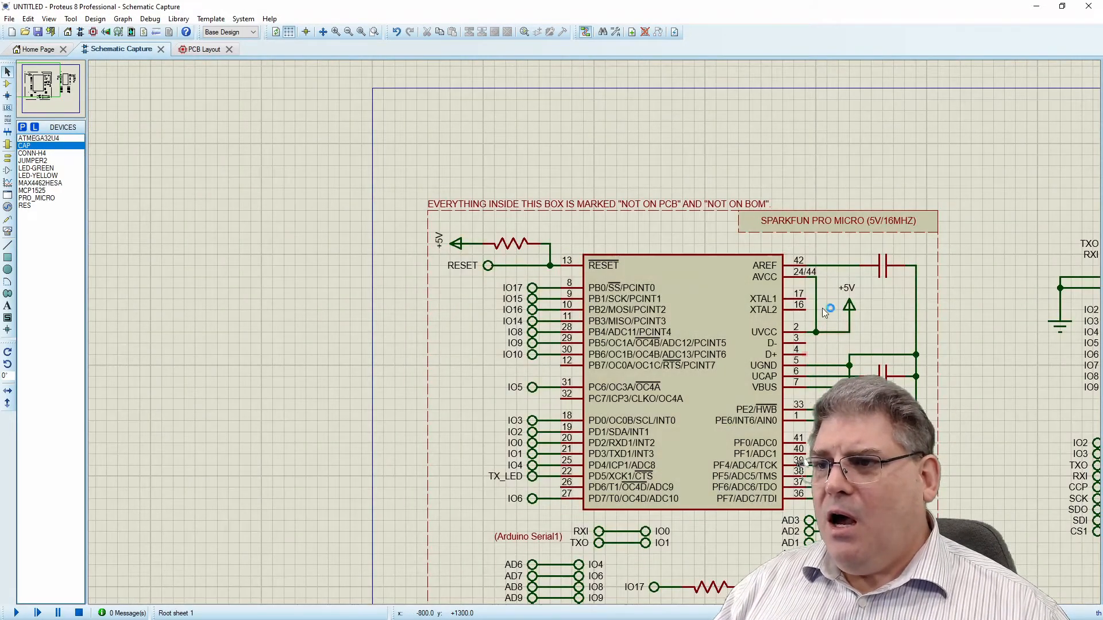
{"action": "left_click_drag", "start_coordinate": [697, 153], "coordinate": [505, 101]}
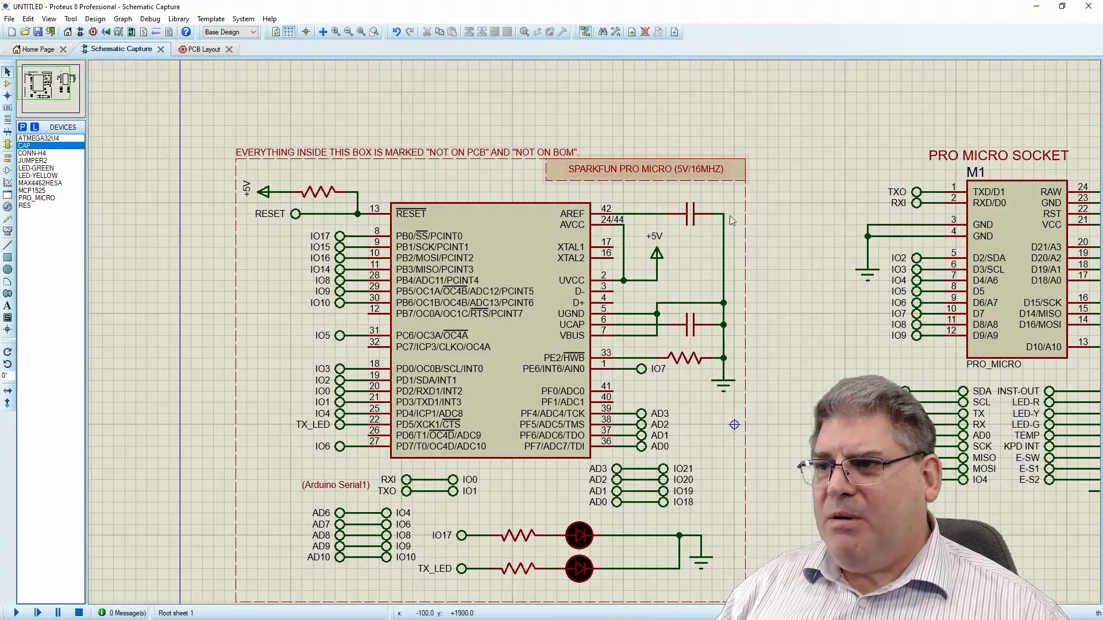
{"action": "scroll", "coordinate": [730, 216], "scroll_direction": "down", "scroll_amount": 2}
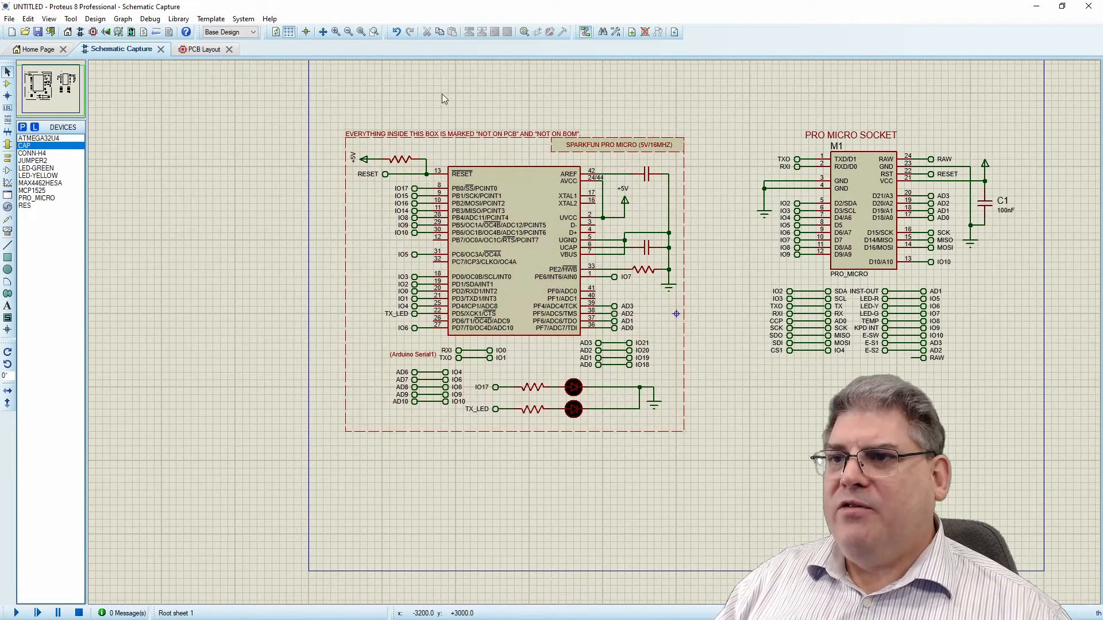
- Place the M1 Pro Micro module and capacitor C1 together on the PCB layout, inside the board outline's upper-right corner
{"action": "left_click", "coordinate": [204, 49]}
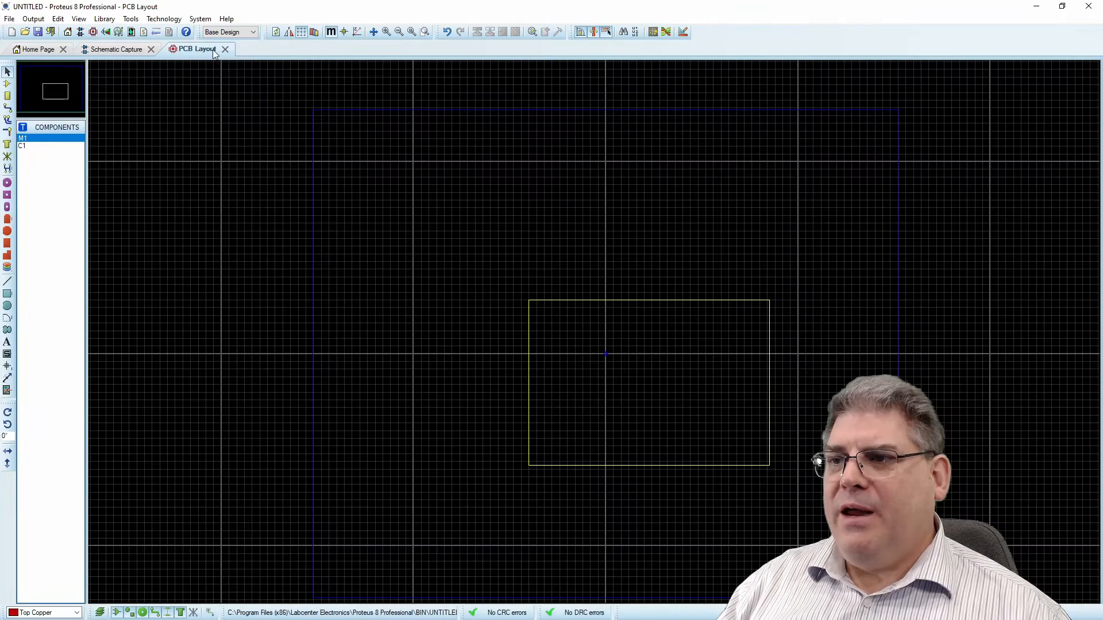
{"action": "left_click", "coordinate": [8, 83]}
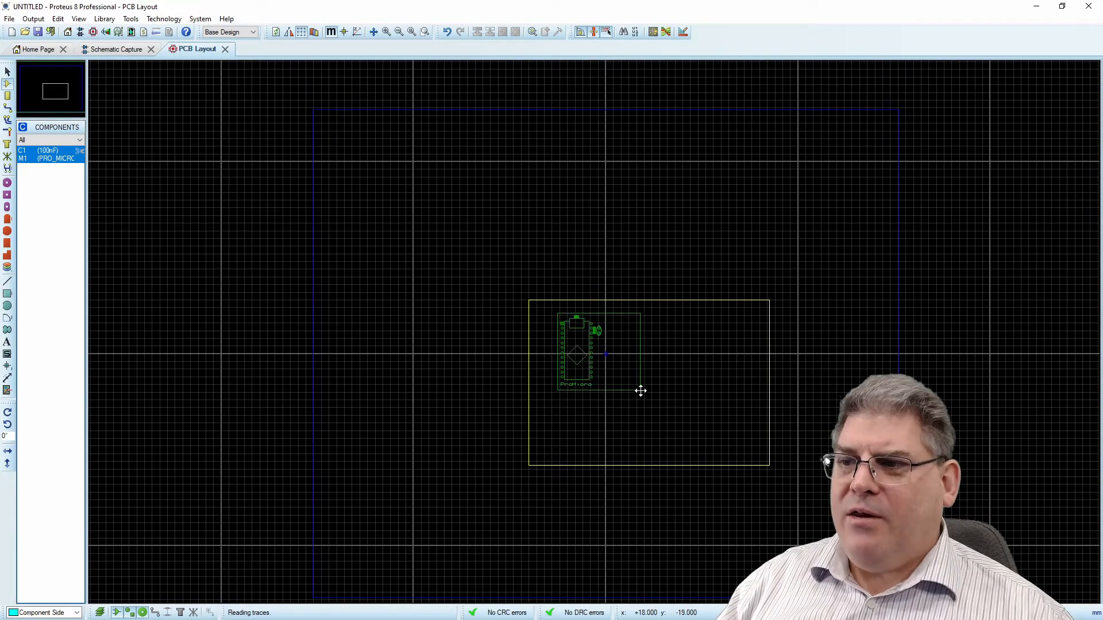
{"action": "left_click", "coordinate": [795, 381]}
{"action": "scroll", "coordinate": [593, 325], "scroll_direction": "up", "scroll_amount": 2}
{"action": "scroll", "coordinate": [503, 221], "scroll_direction": "up", "scroll_amount": 2}
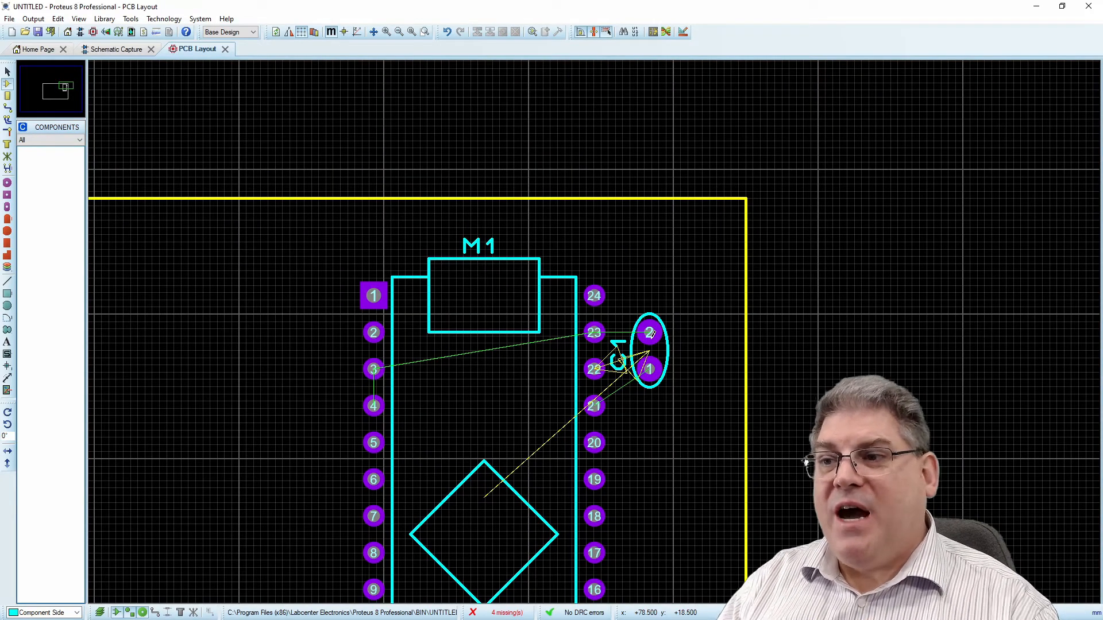
- Select capacitor C1 on the PCB and examine its placement next to the pins of module M1
{"action": "left_click", "coordinate": [652, 333]}
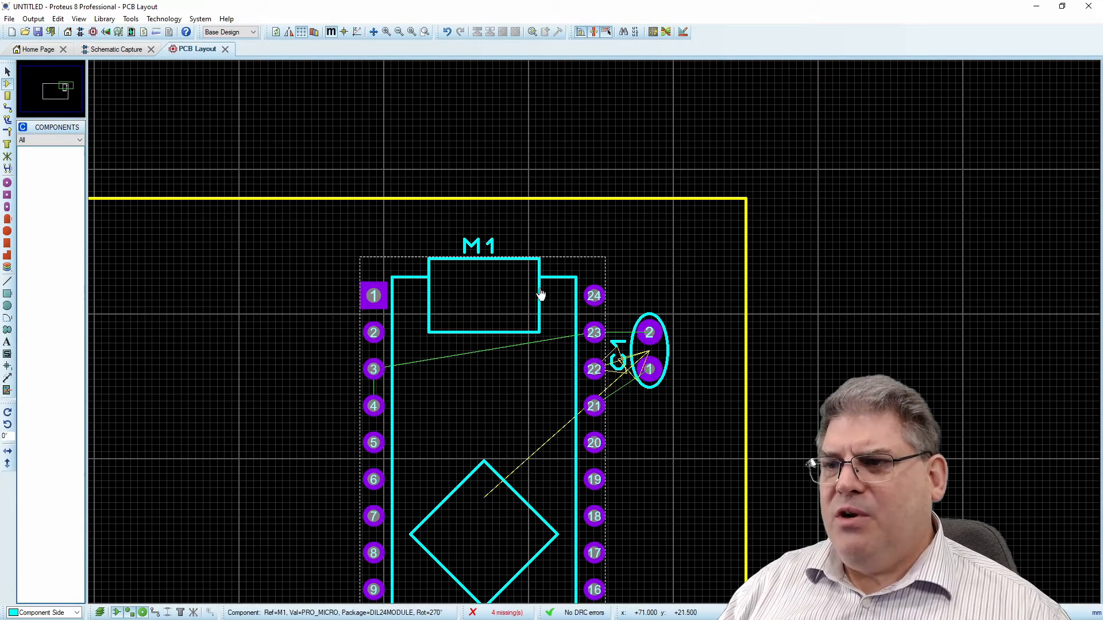
{"action": "scroll", "coordinate": [650, 345], "scroll_direction": "down", "scroll_amount": 2}
{"action": "left_click", "coordinate": [621, 341]}
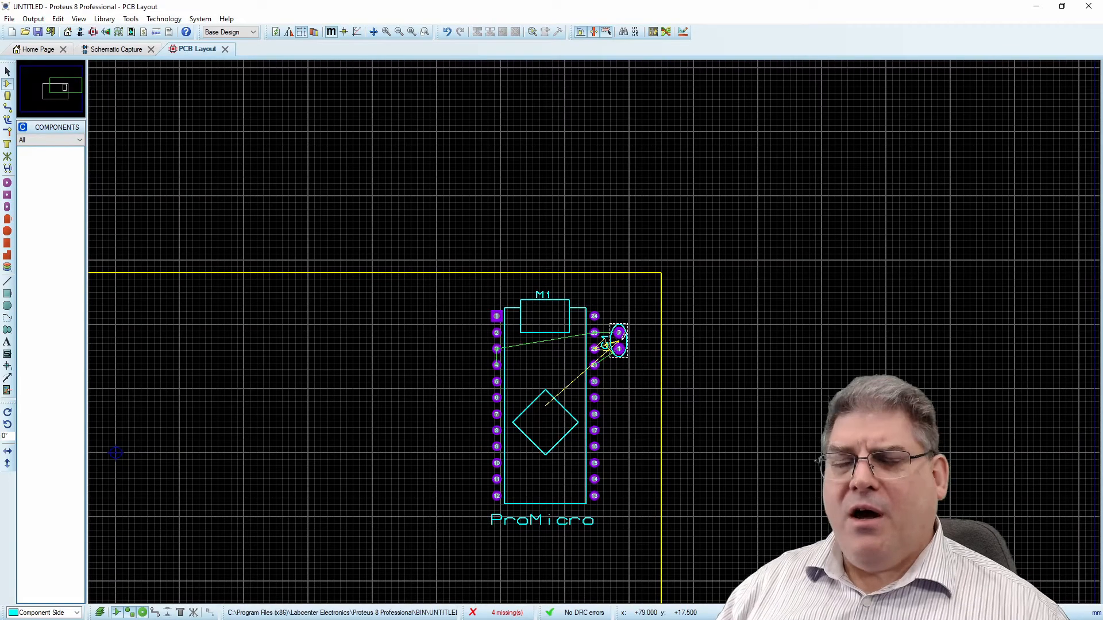
{"action": "left_click", "coordinate": [623, 336]}
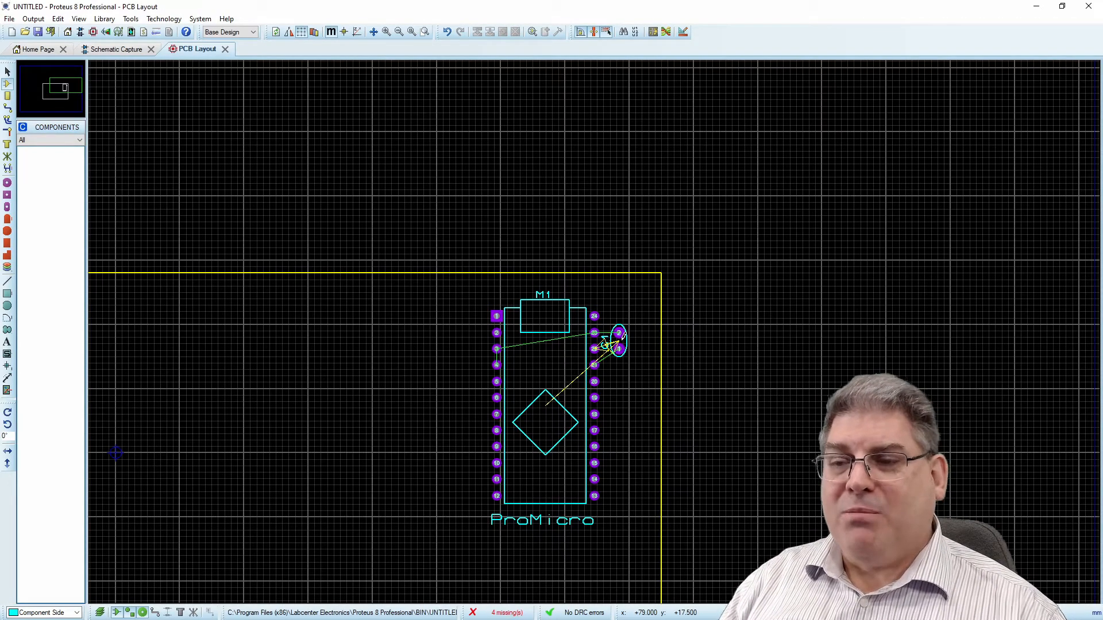
{"action": "scroll", "coordinate": [527, 236], "scroll_direction": "down", "scroll_amount": 2}
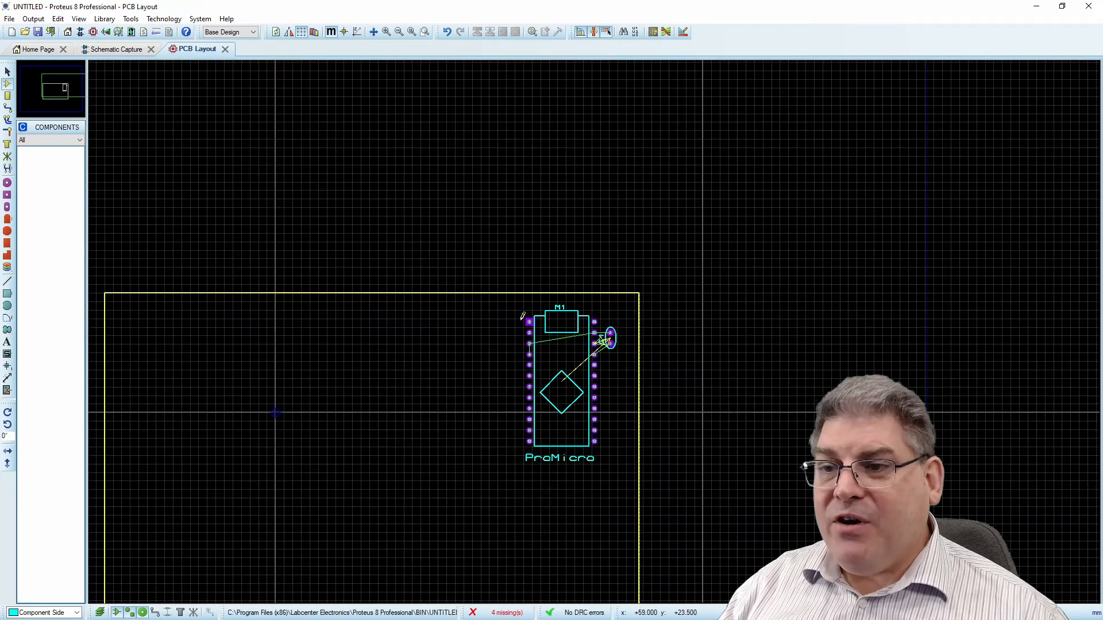
{"action": "left_click_drag", "start_coordinate": [487, 323], "coordinate": [557, 149]}
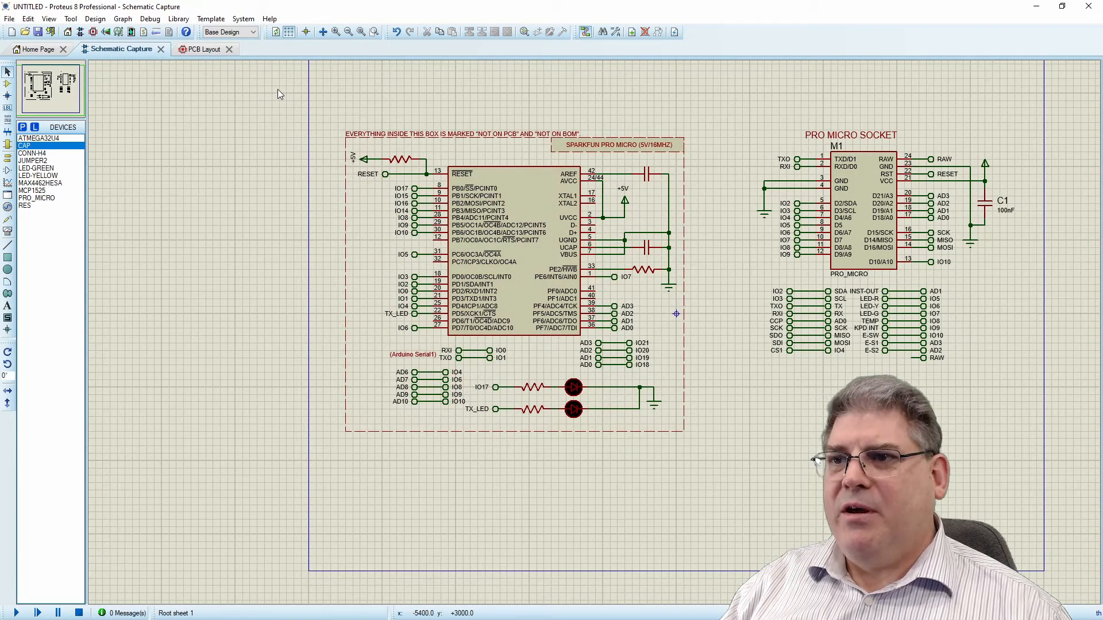
- Block-select the M1 module and capacitor C1 together in the PCB layout
{"action": "left_click_drag", "start_coordinate": [279, 87], "coordinate": [253, 196]}
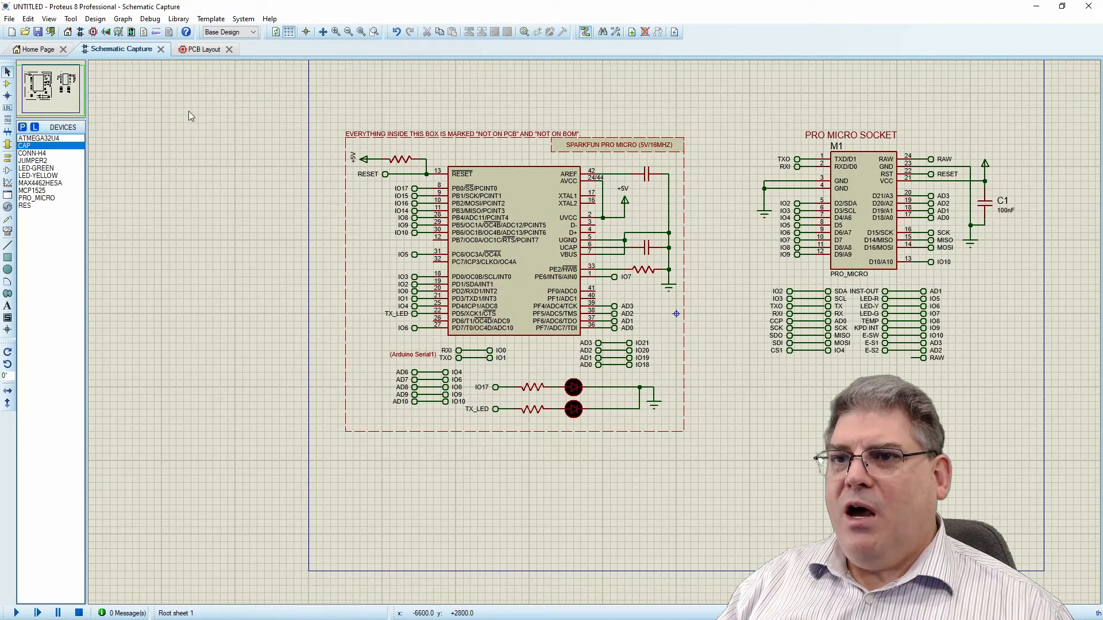
{"action": "left_click", "coordinate": [201, 50]}
{"action": "left_click_drag", "start_coordinate": [543, 89], "coordinate": [802, 333]}
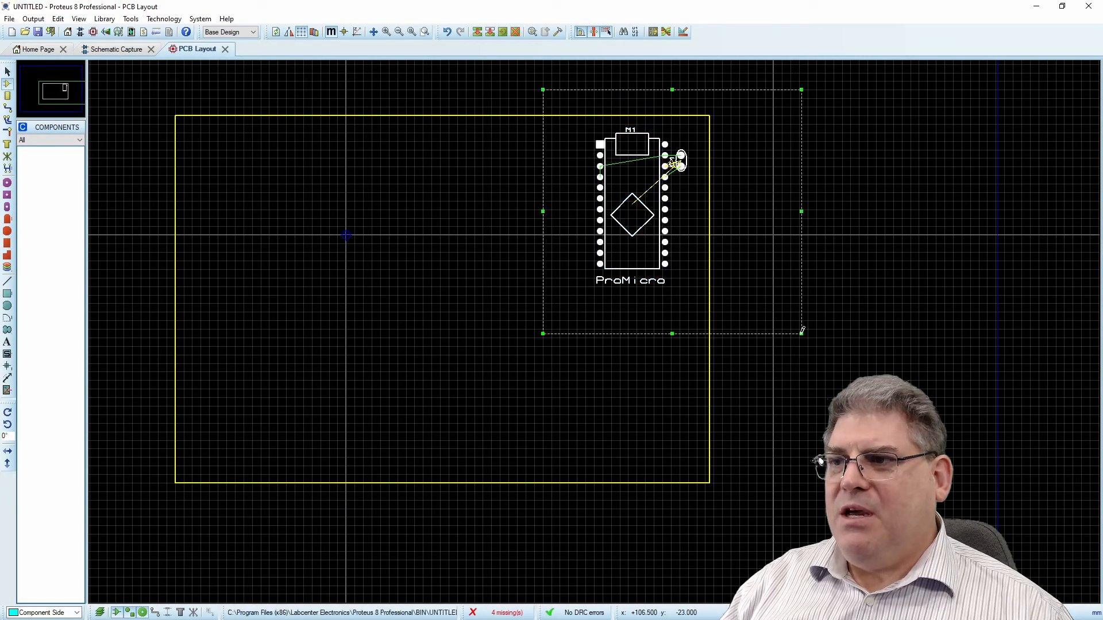
- Block-select the whole Pro Micro circuit in the schematic and try exporting it as a project clip named LKFG'H, then cancel and clear the selection
{"action": "left_click", "coordinate": [124, 53]}
{"action": "left_click_drag", "start_coordinate": [310, 86], "coordinate": [1058, 482]}
{"action": "right_click", "coordinate": [556, 248]}
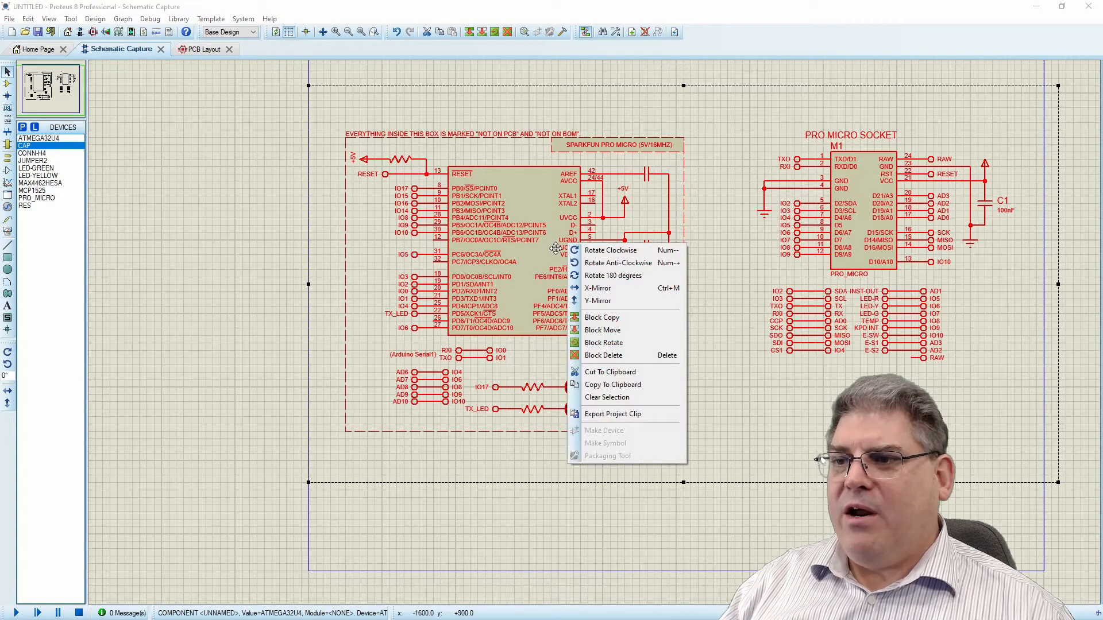
{"action": "left_click", "coordinate": [614, 414]}
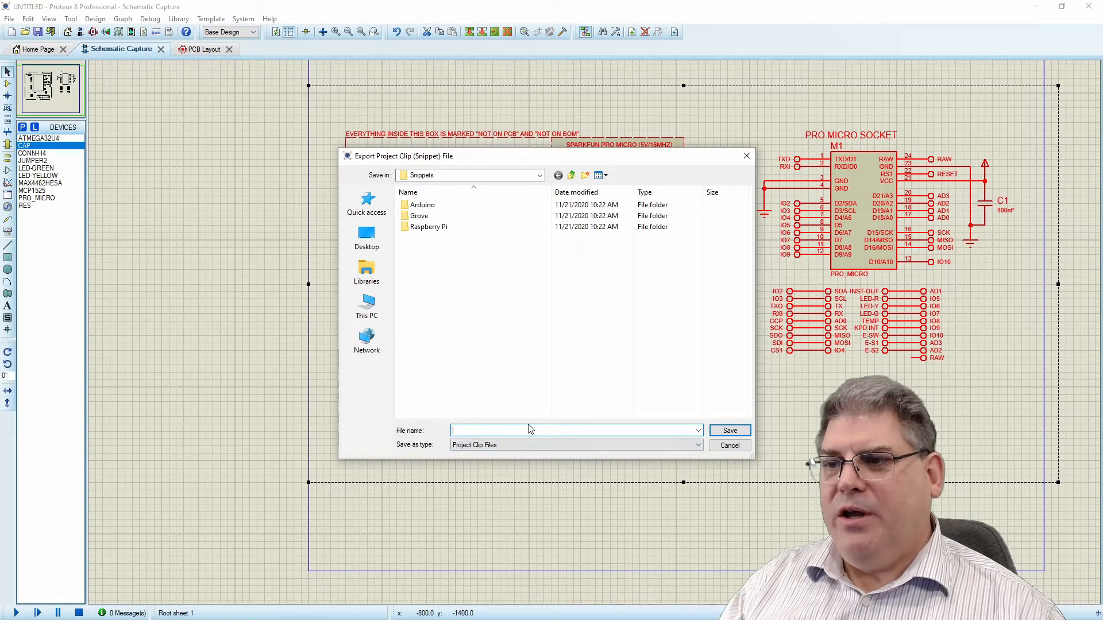
{"action": "type", "text": "LKFG'H"}
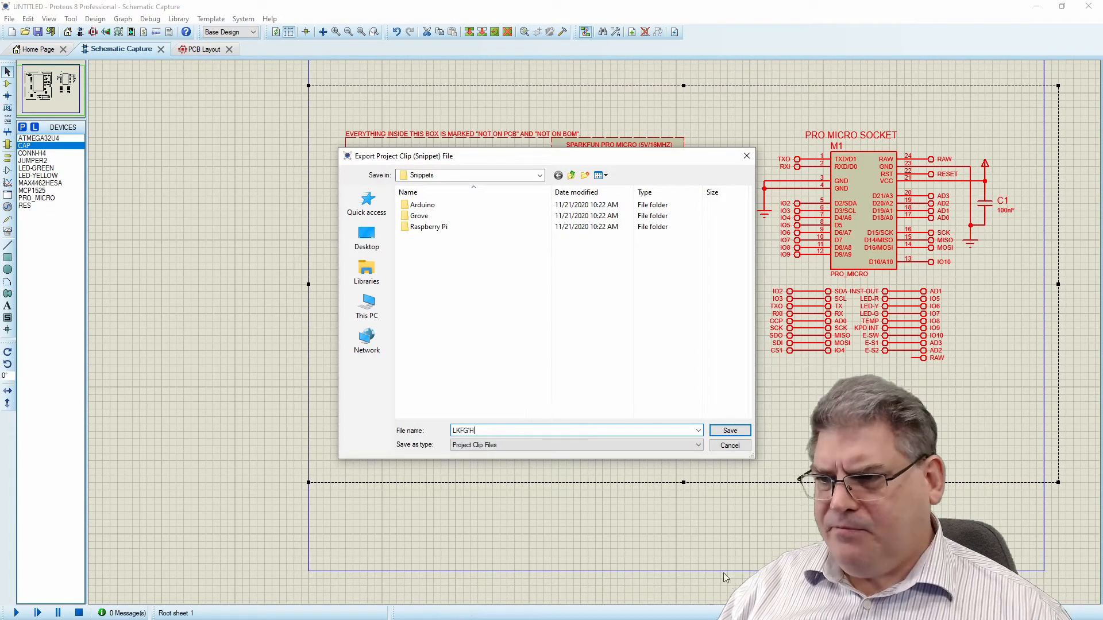
{"action": "left_click", "coordinate": [730, 446]}
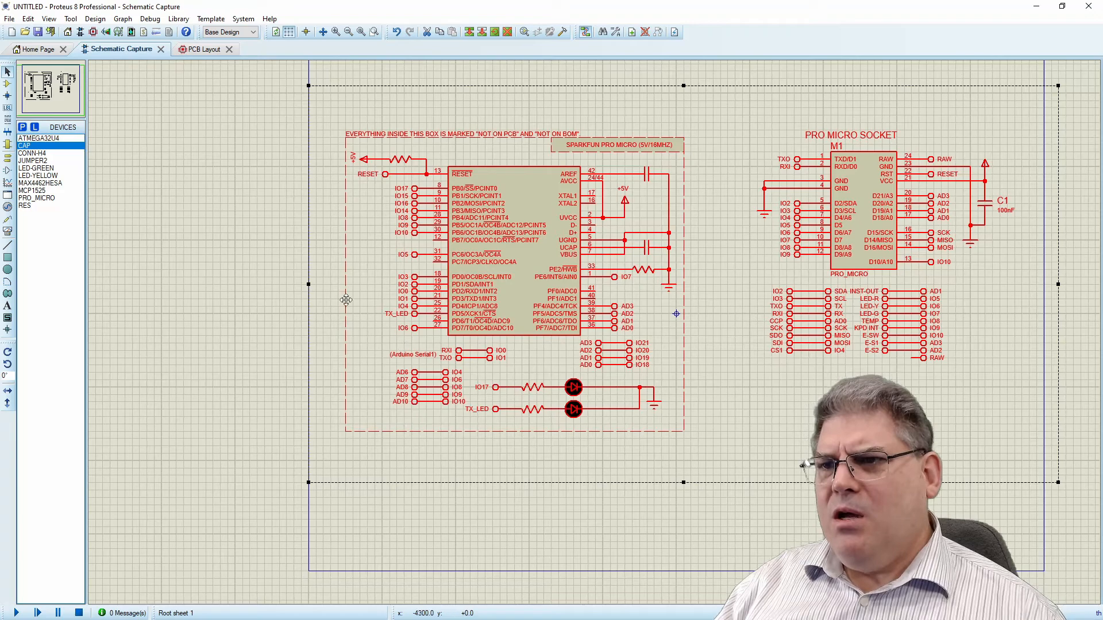
{"action": "left_click", "coordinate": [227, 250]}
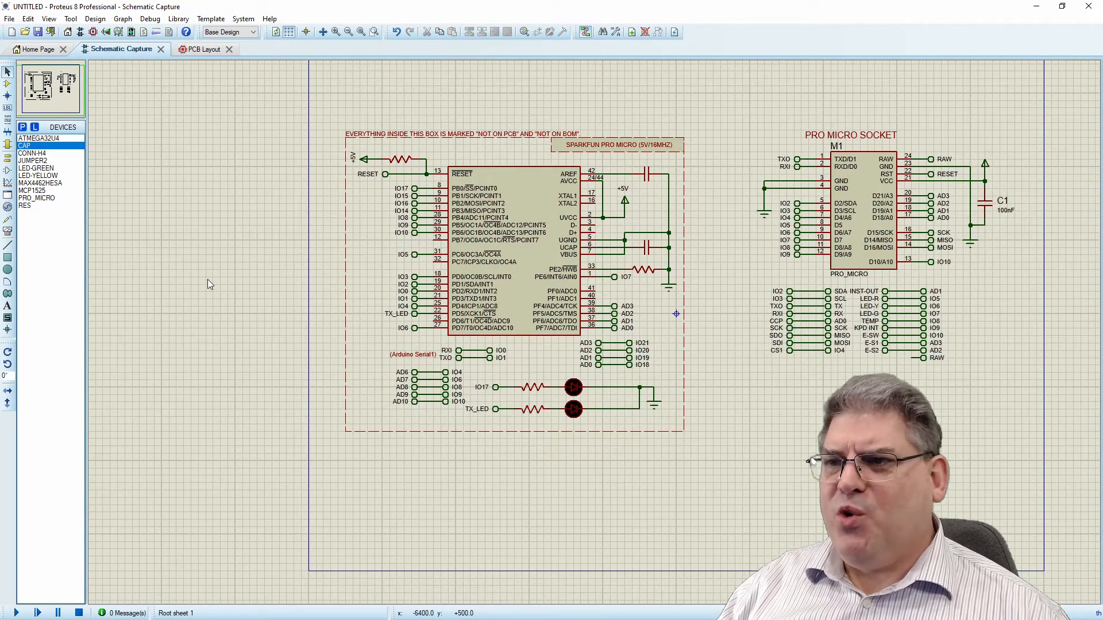